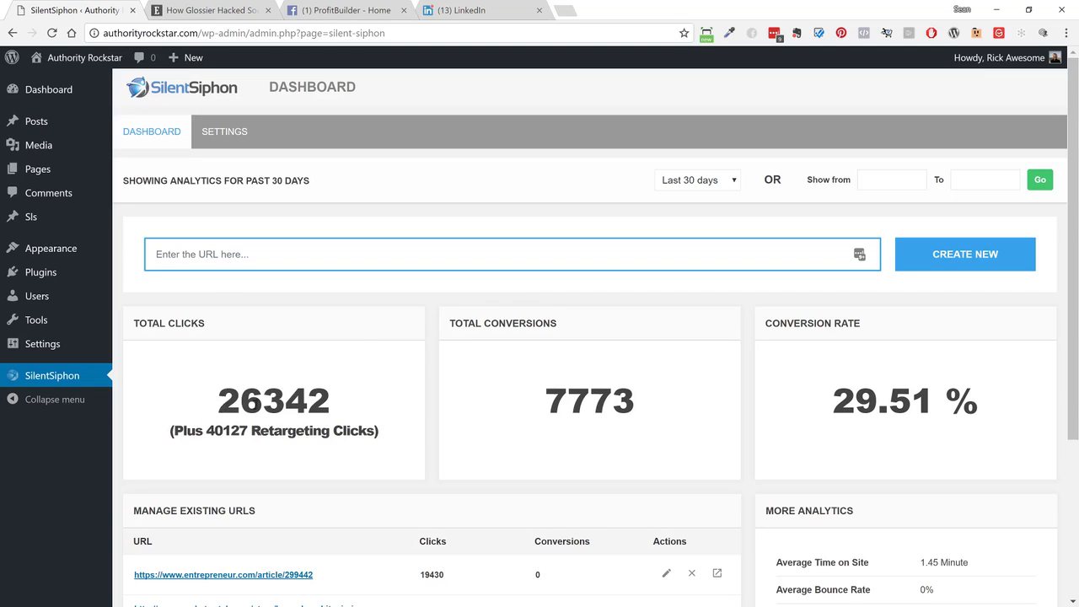
# - Examine the dashboard's total clicks, retargeting clicks, conversions, conversion rate and the statistics of the existing URLs
pyautogui.doubleClick(328, 400)
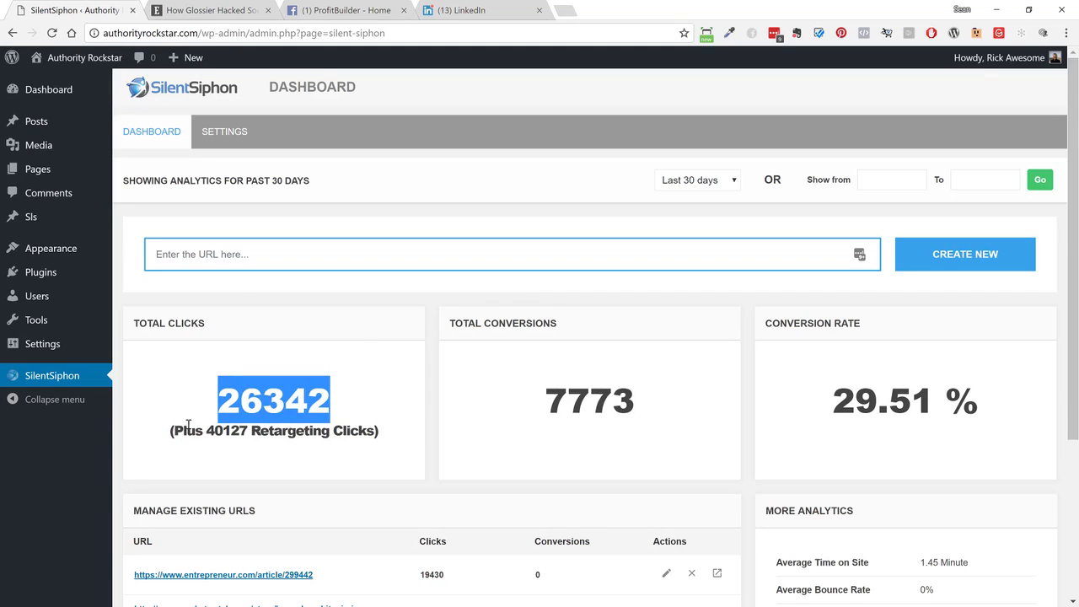
pyautogui.moveTo(206, 431); pyautogui.dragTo(247, 433)
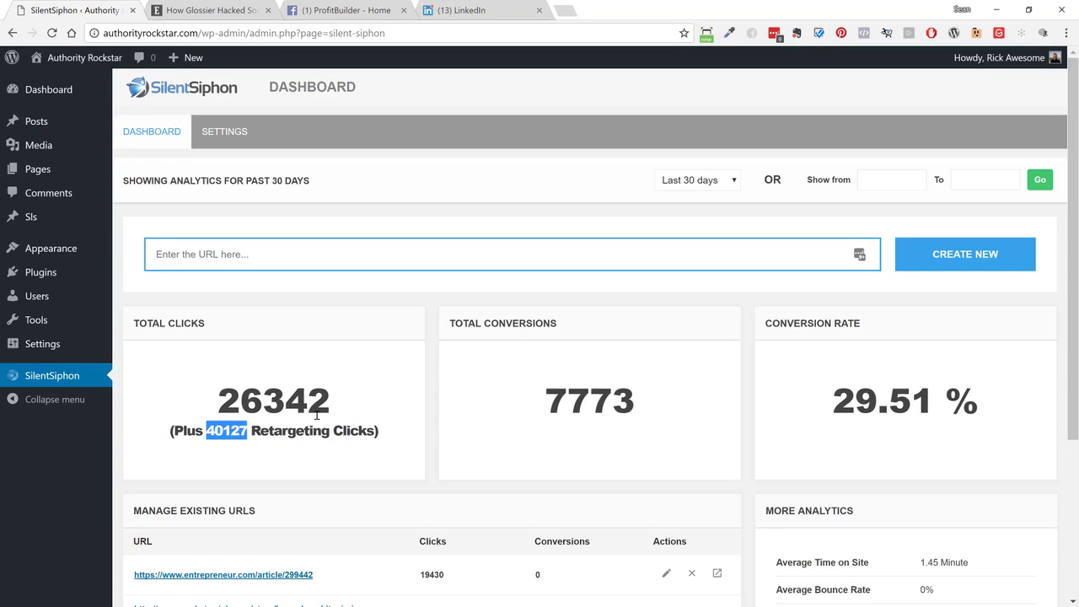
pyautogui.moveTo(218, 398); pyautogui.dragTo(352, 396)
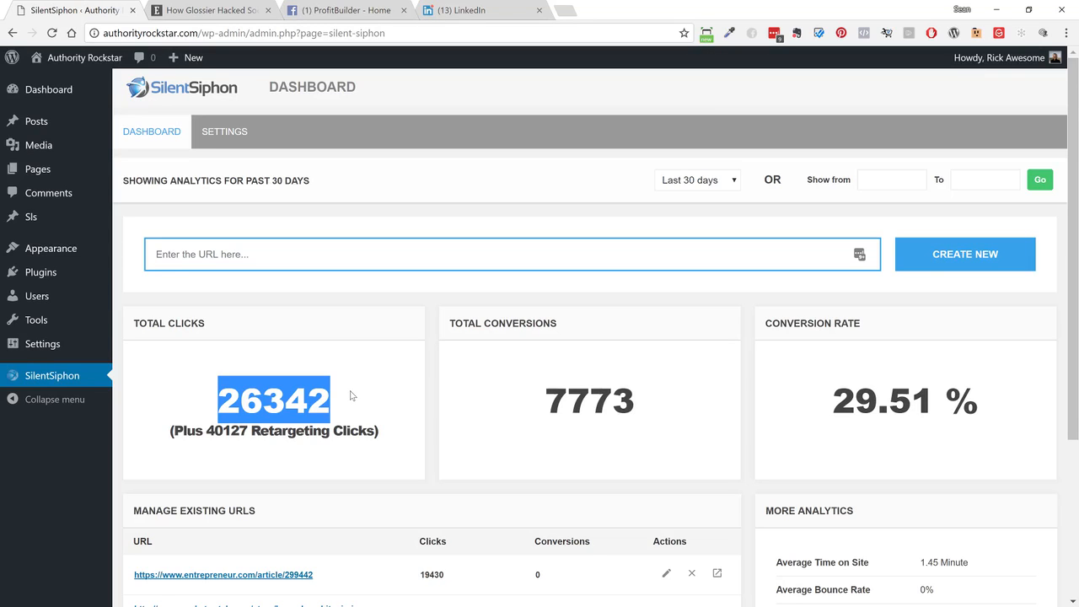
pyautogui.moveTo(550, 406); pyautogui.dragTo(696, 413)
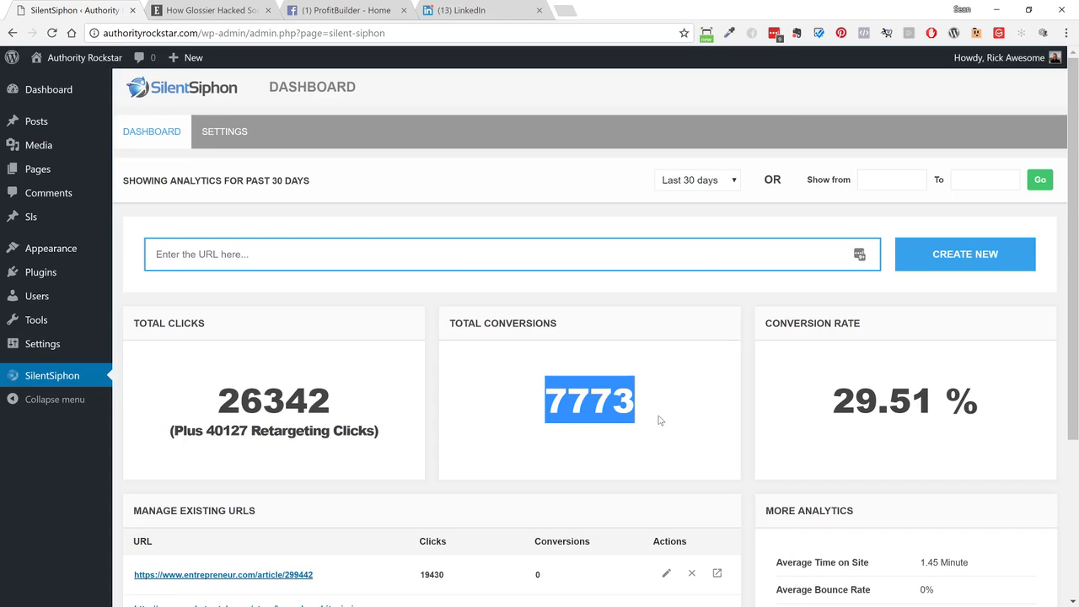
pyautogui.moveTo(829, 408); pyautogui.dragTo(1017, 408)
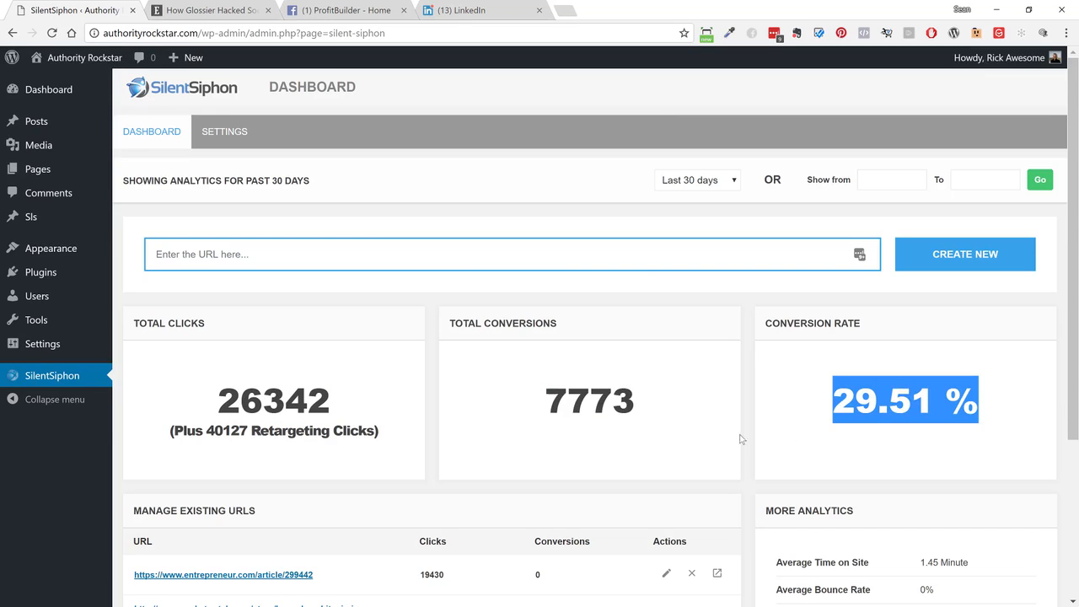
pyautogui.scroll(-3, 498, 442)
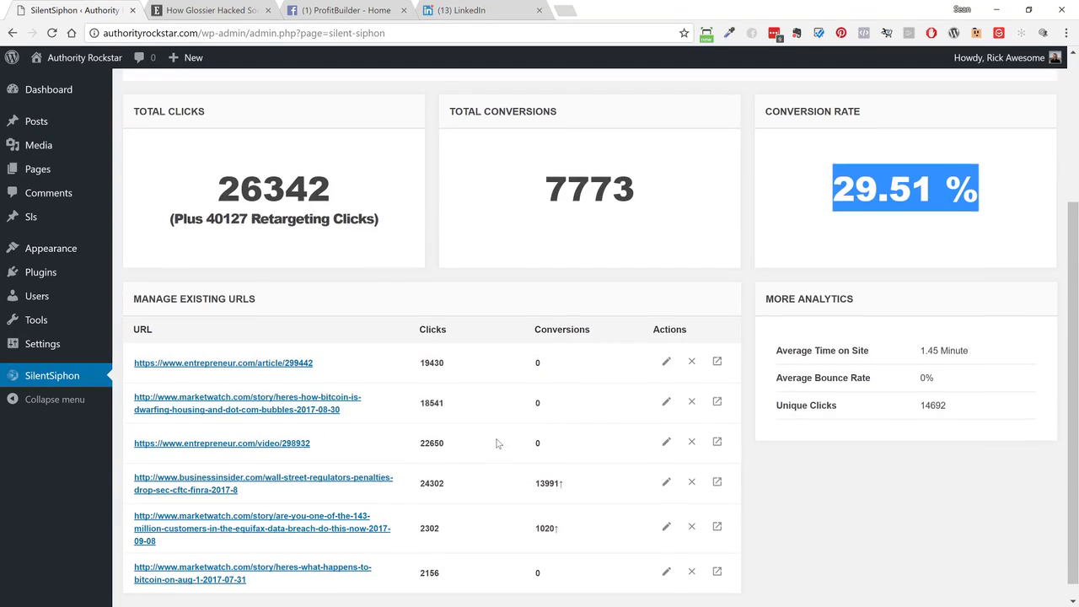
pyautogui.scroll(-1, 498, 441)
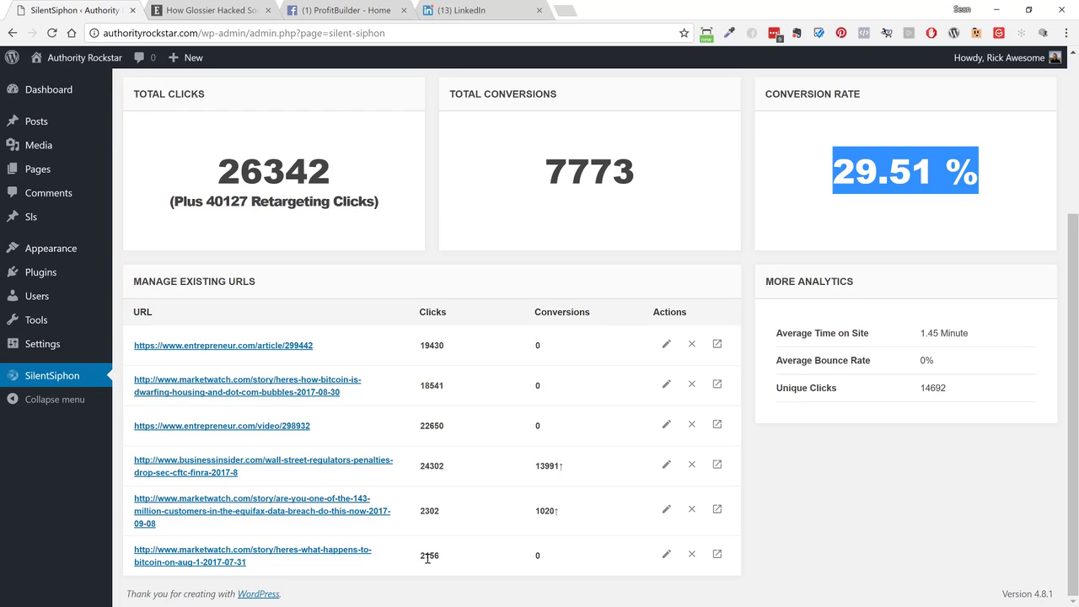
pyautogui.scroll(2, 457, 402)
pyautogui.click(307, 135)
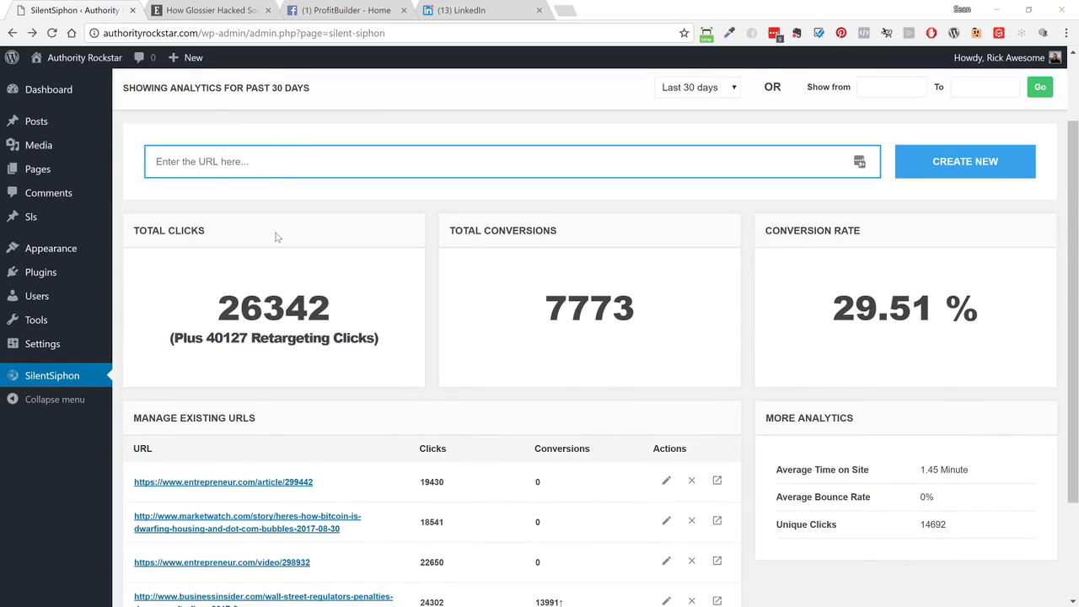
pyautogui.scroll(2, 217, 159)
# - Look over the Entrepreneur article "How Glossier Hacked Social Media to Build A Cult-Like Following" and copy its web address
pyautogui.hotkey('ctrl', 'Tab')
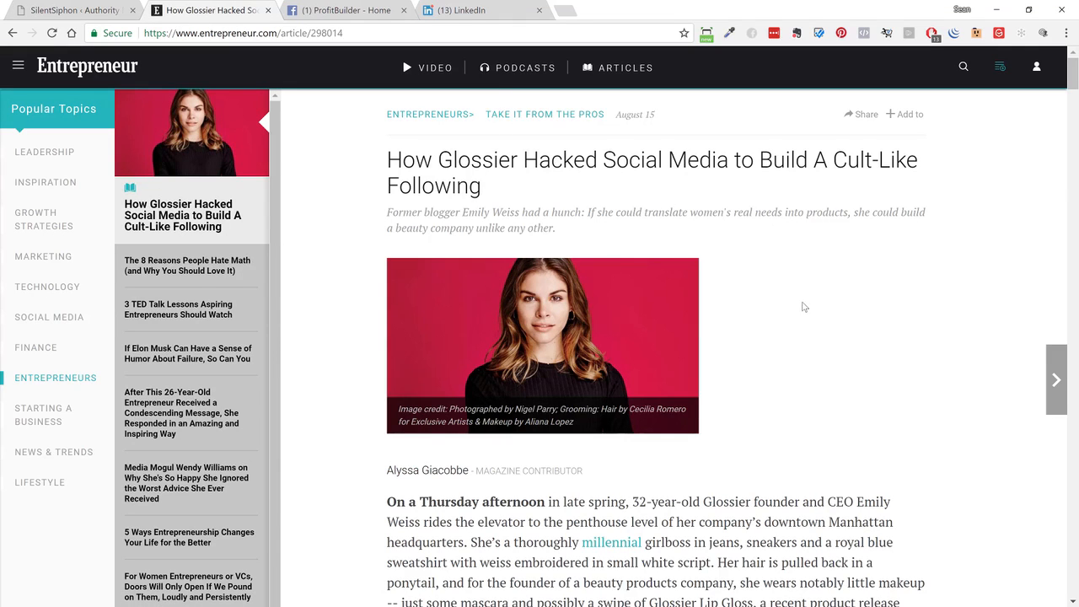
pyautogui.scroll(-2, 802, 308)
pyautogui.scroll(-2, 802, 311)
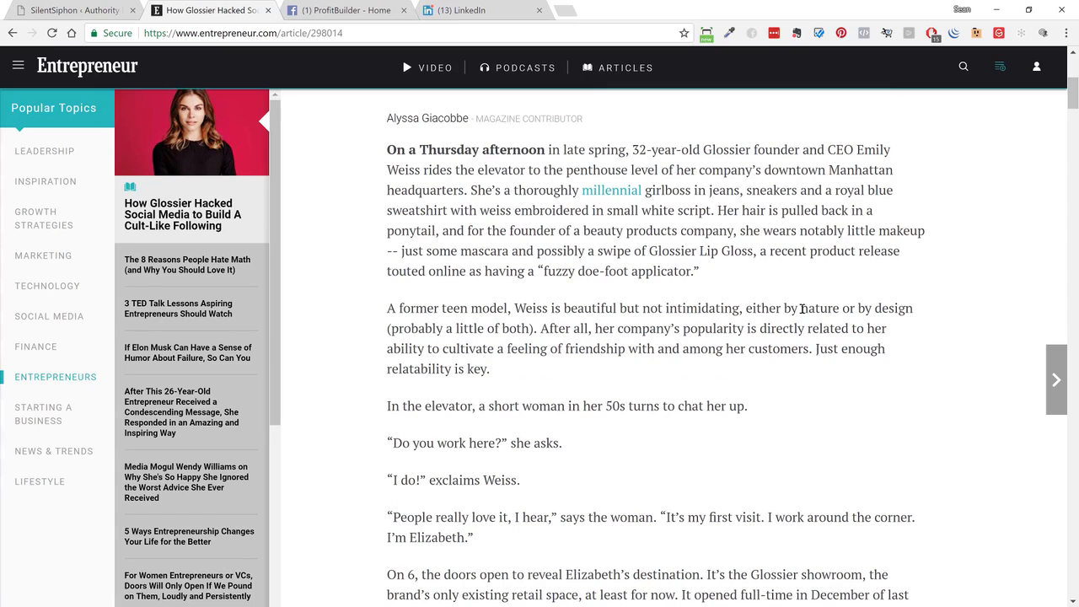
pyautogui.scroll(4, 802, 308)
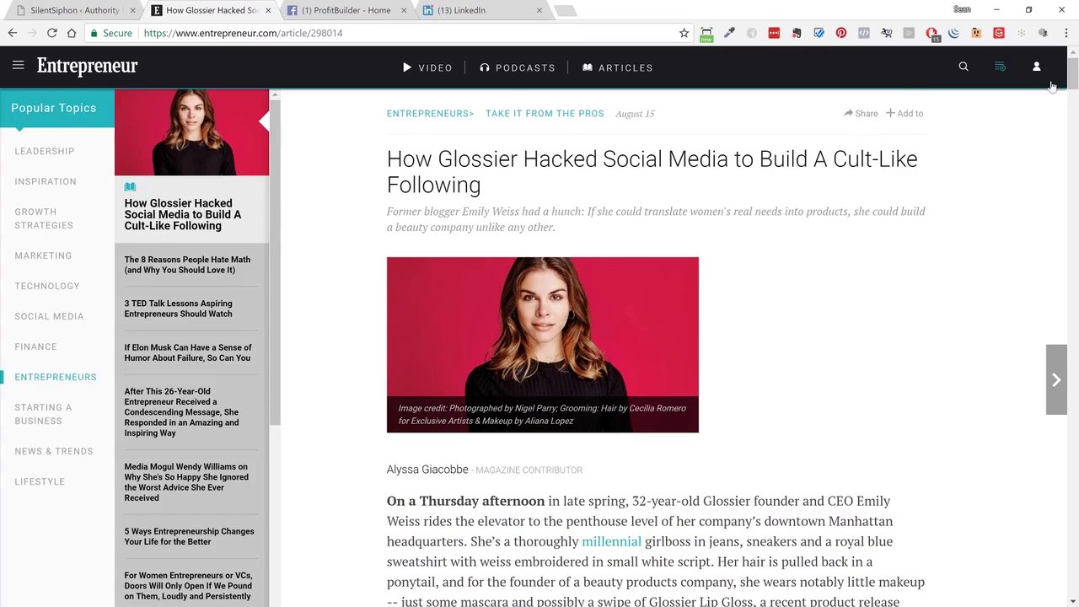
pyautogui.moveTo(1073, 86); pyautogui.dragTo(1078, 40)
pyautogui.click(394, 33)
pyautogui.hotkey('ctrl', 'c')
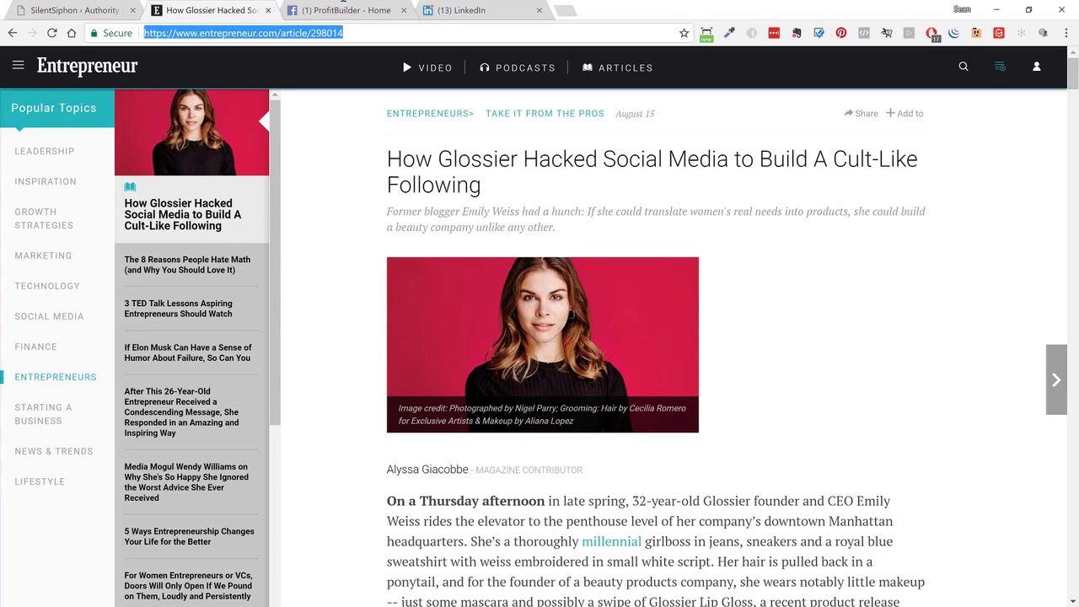
pyautogui.click(83, 12)
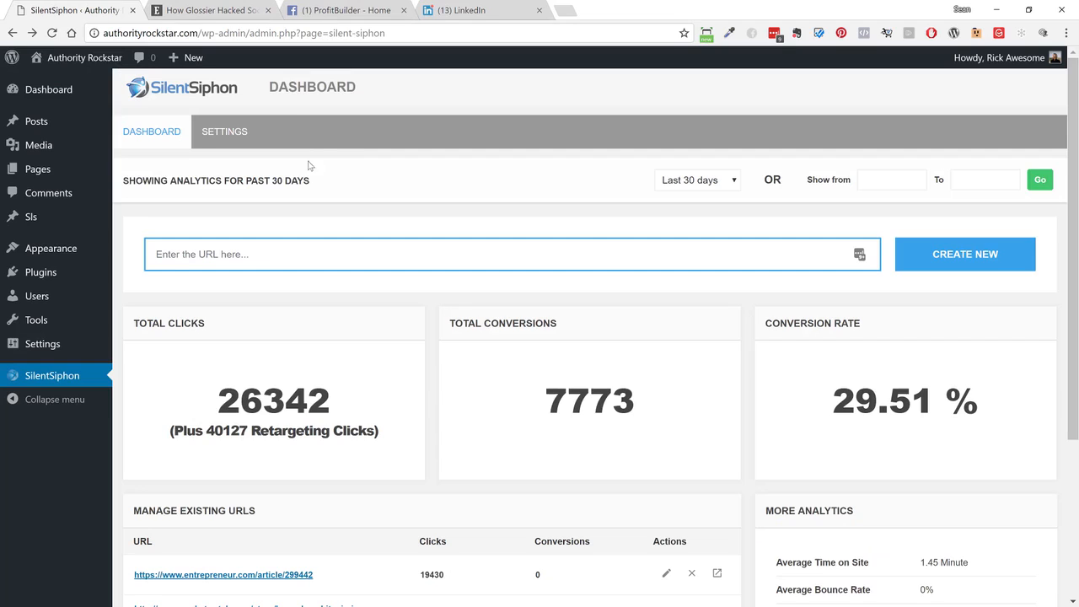
pyautogui.hotkey('ctrl', 'v')
pyautogui.scroll(-1, 839, 186)
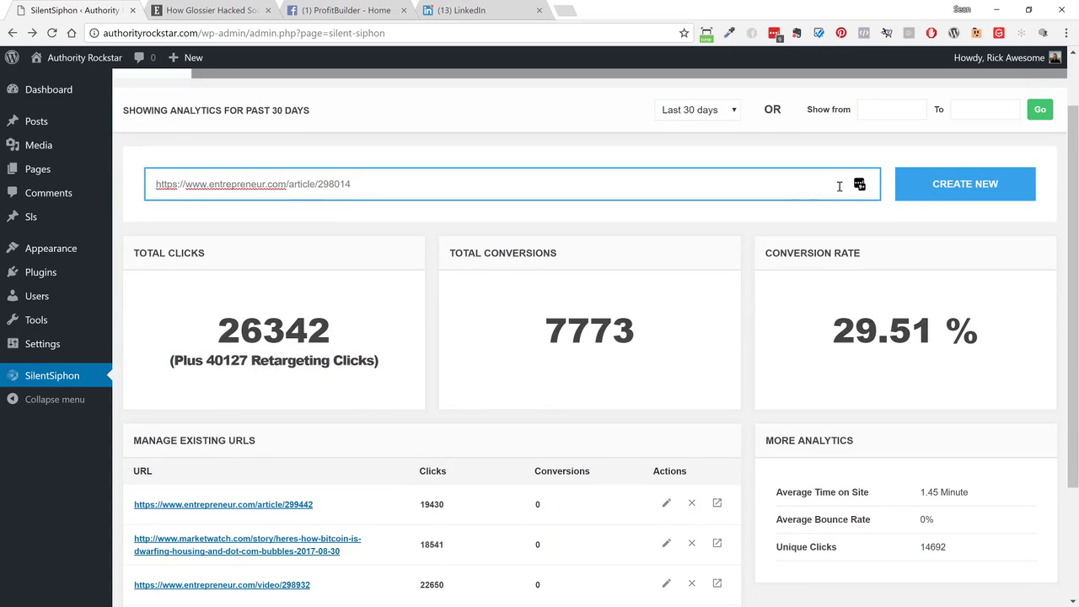
pyautogui.click(935, 194)
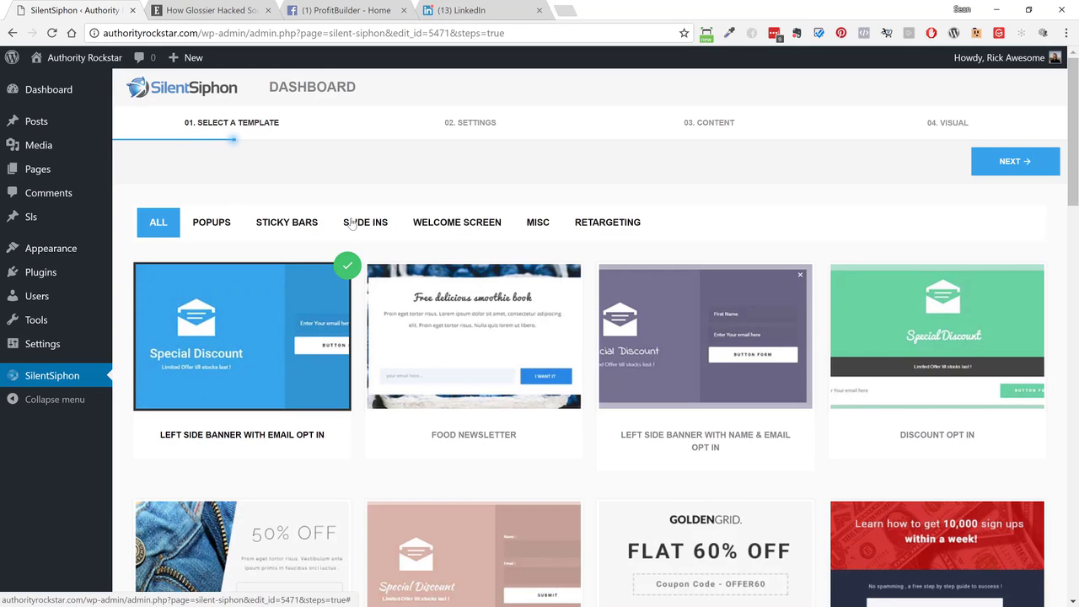
# - Look through the full template gallery and the retargeting option for adding custom code
pyautogui.scroll(-10, 562, 279)
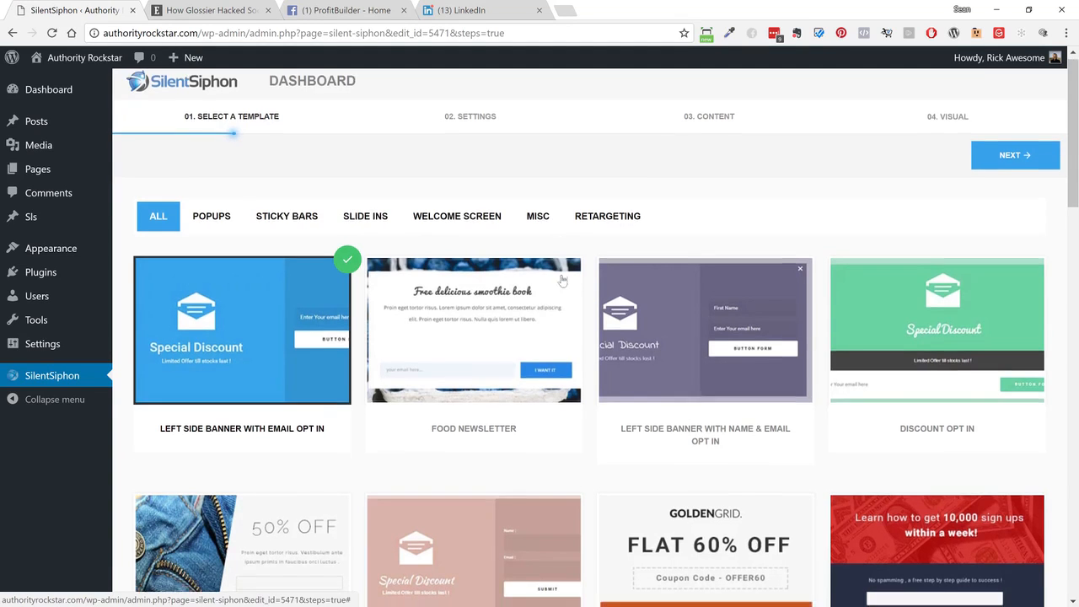
pyautogui.scroll(-7, 569, 300)
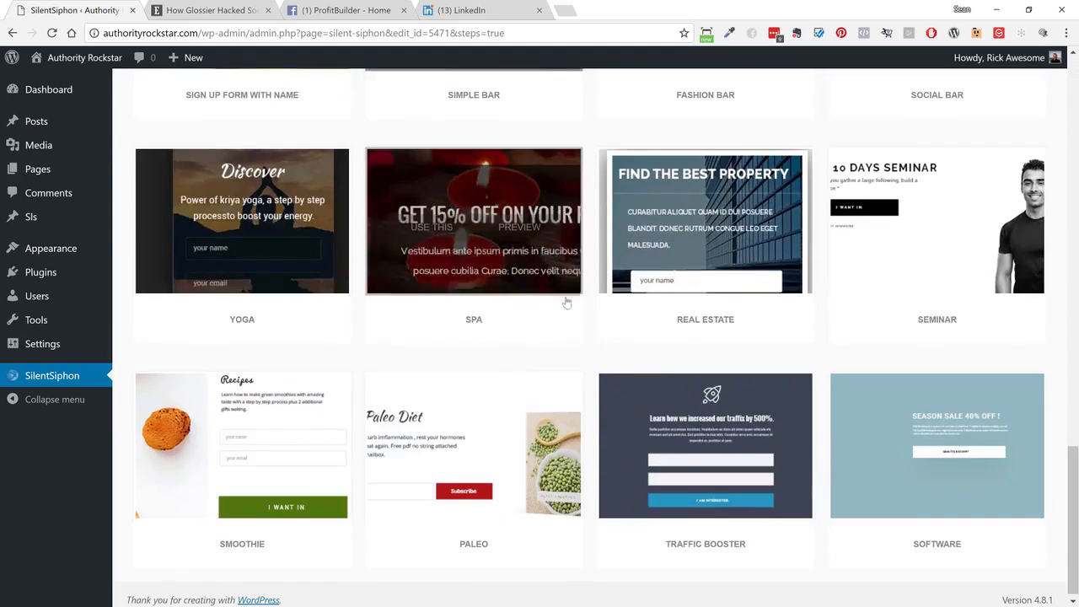
pyautogui.scroll(17, 559, 304)
pyautogui.scroll(1, 558, 306)
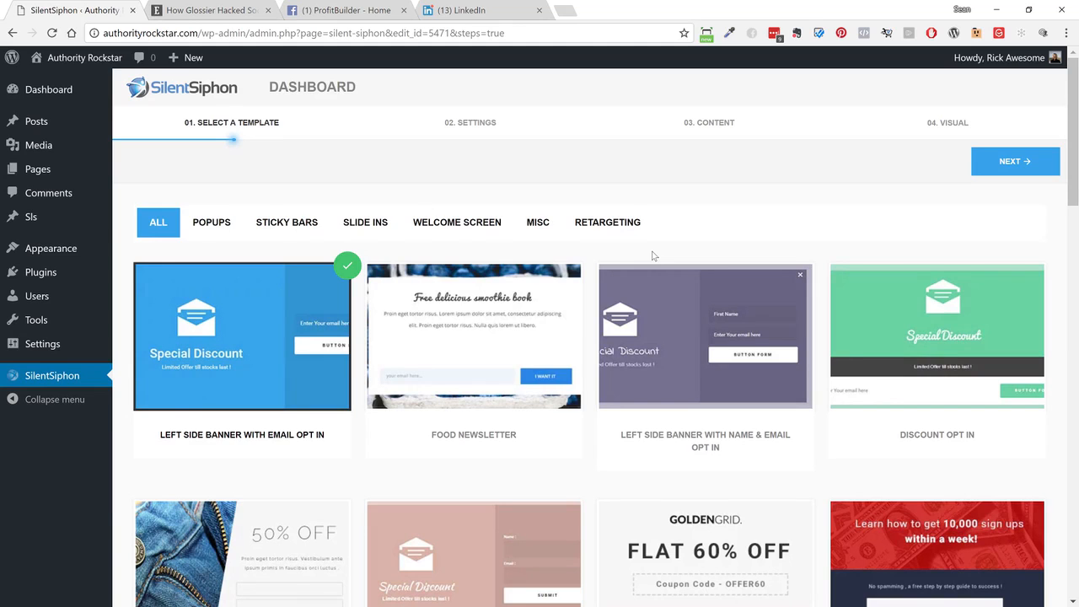
pyautogui.click(607, 211)
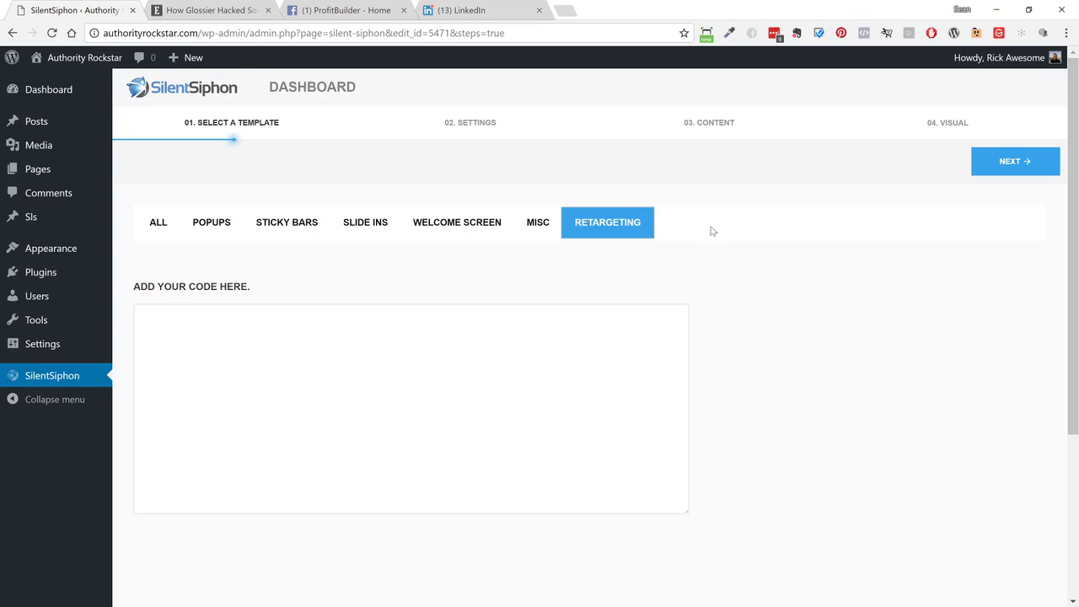
# - Preview the "Left Side Banner with Email Opt In" popup template and use it for the campaign
pyautogui.click(194, 222)
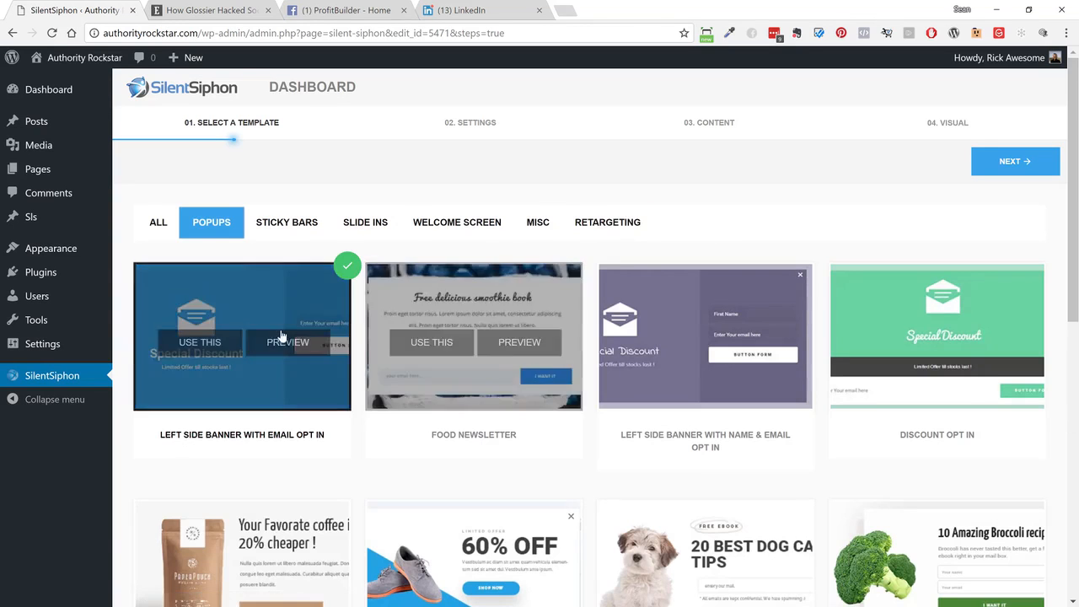
pyautogui.click(281, 339)
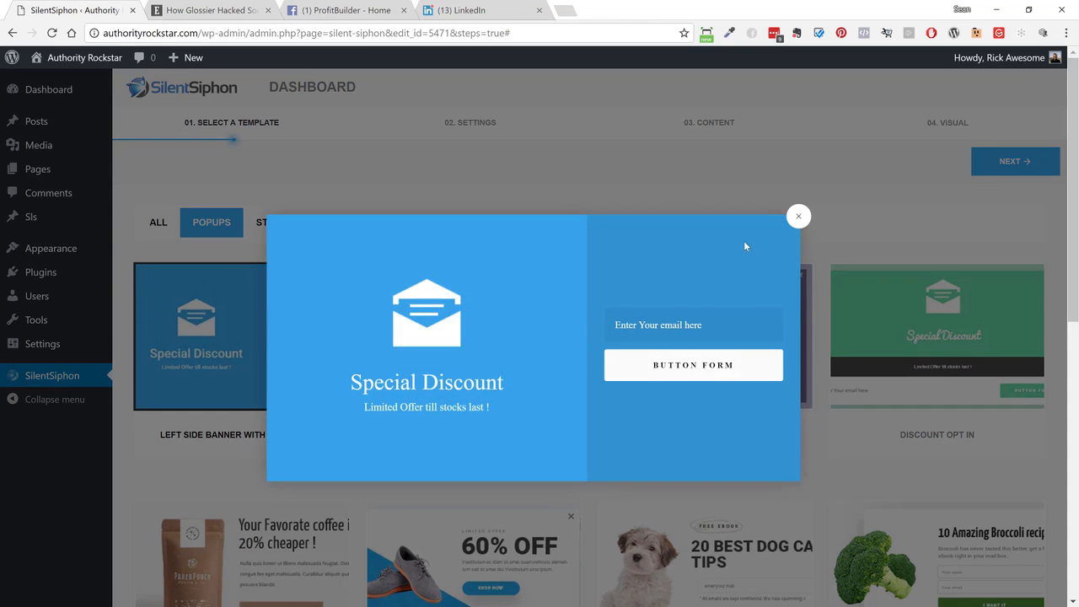
pyautogui.click(798, 216)
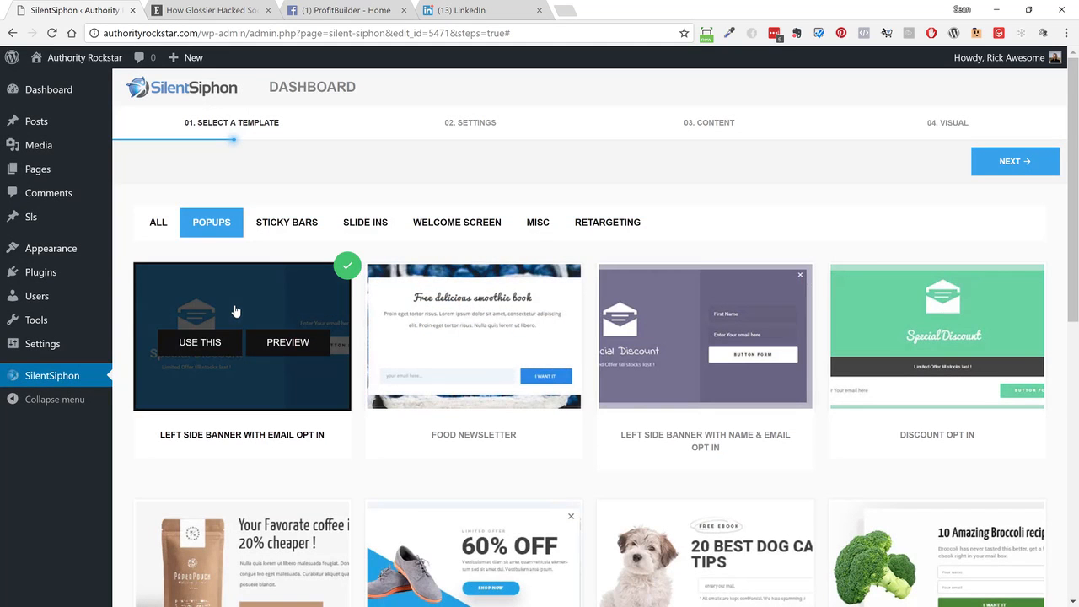
pyautogui.click(198, 344)
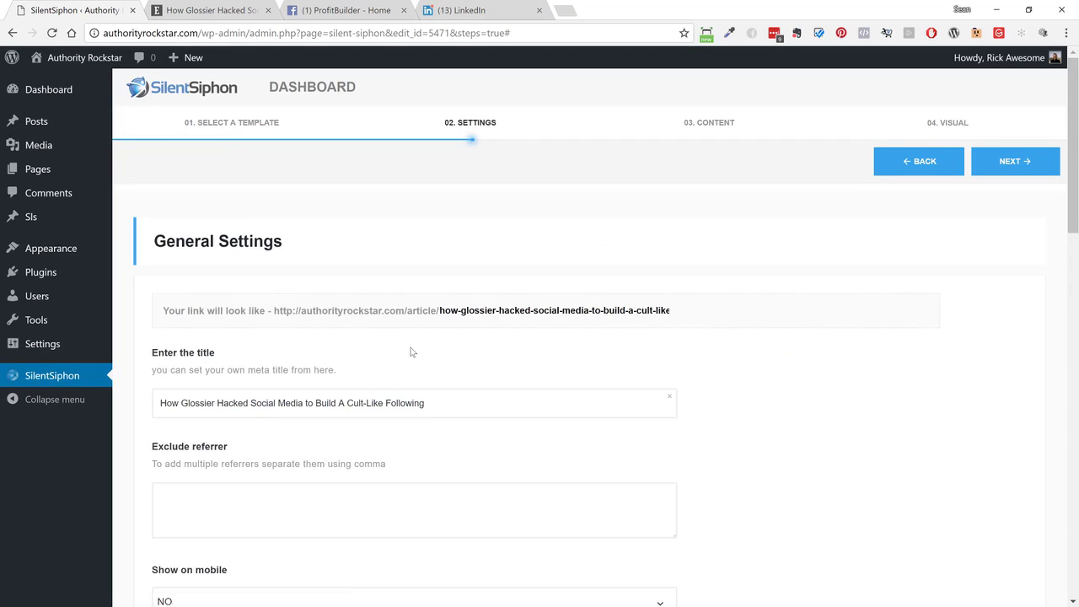
# - Review the campaign's general settings, including title, excluded referrers and wildcards, and the popup's appearance behavior options
pyautogui.scroll(-2, 410, 352)
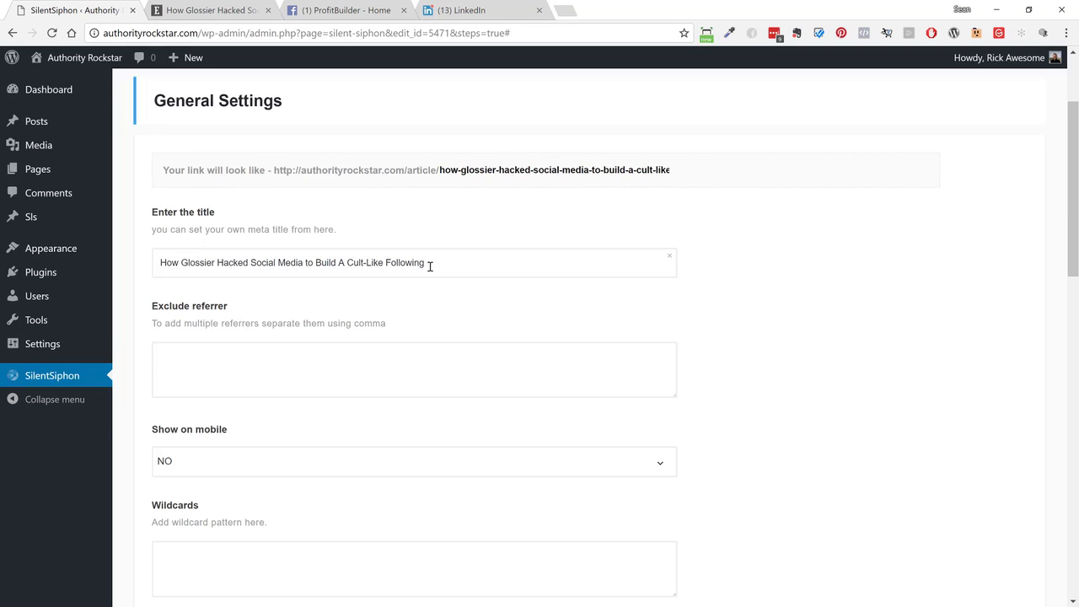
pyautogui.scroll(-3, 712, 278)
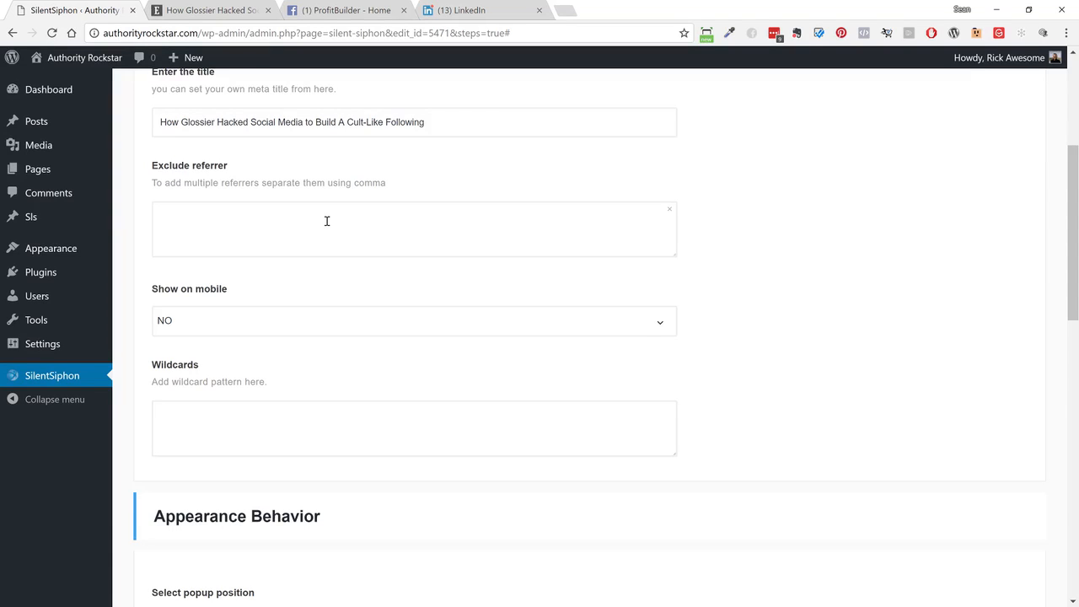
pyautogui.click(327, 221)
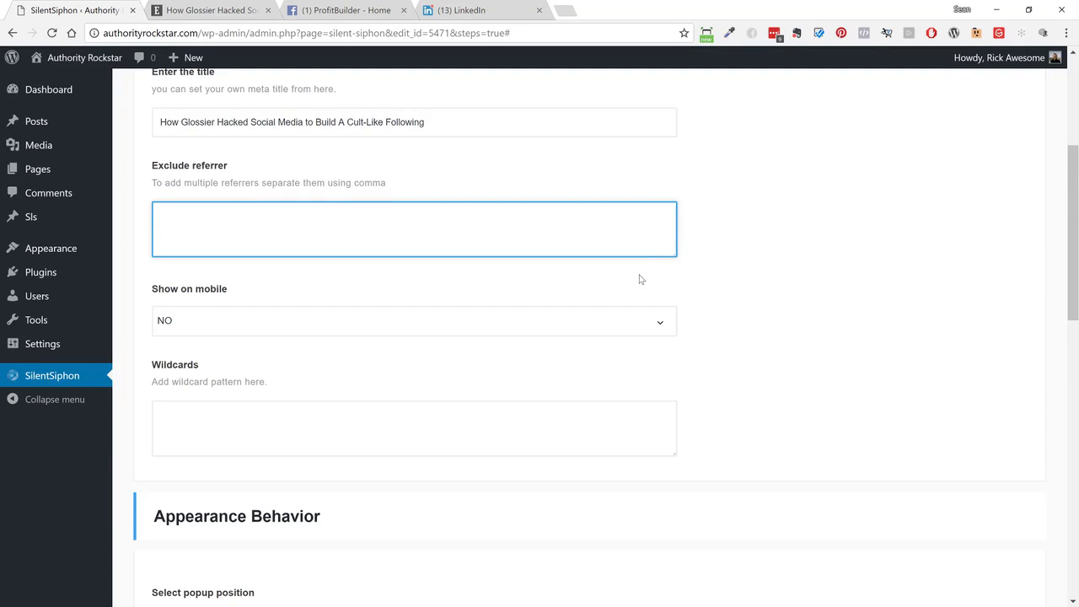
pyautogui.scroll(-2, 639, 278)
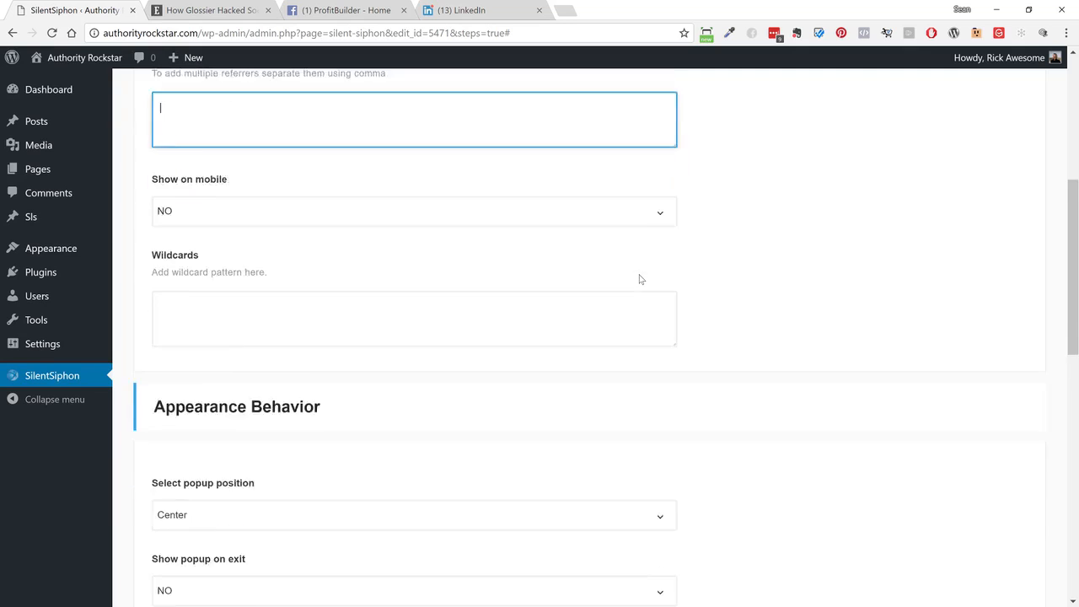
pyautogui.click(195, 281)
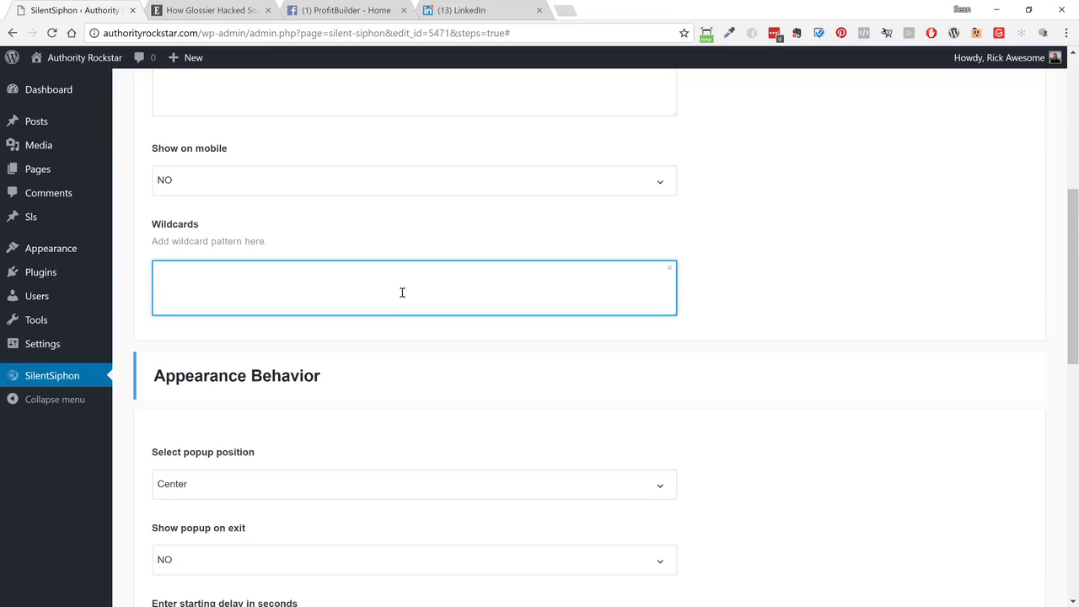
pyautogui.scroll(-3, 403, 295)
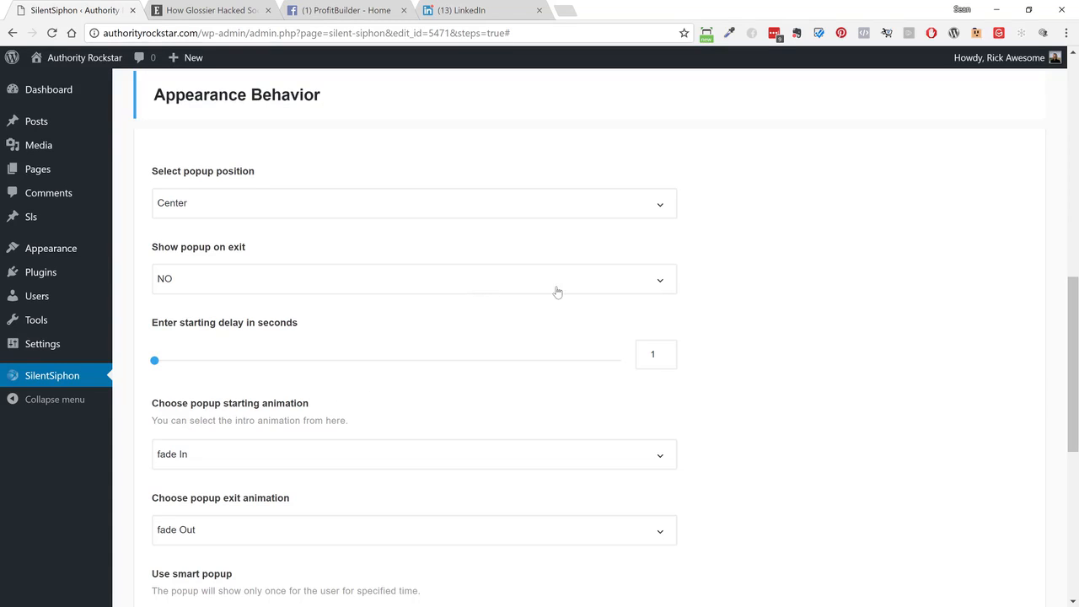
pyautogui.scroll(-5, 820, 337)
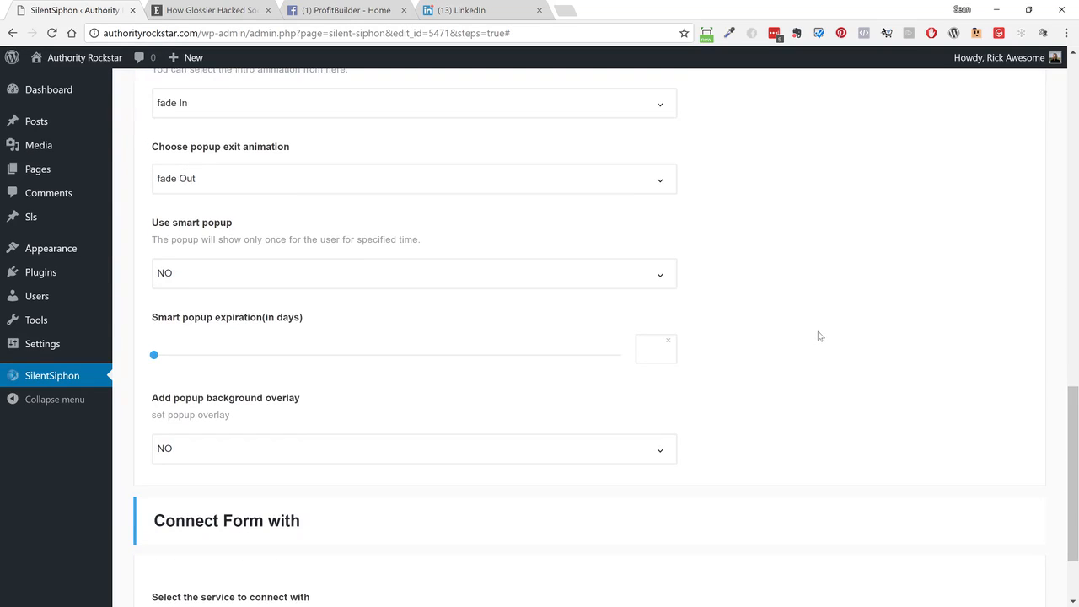
pyautogui.scroll(-2, 818, 336)
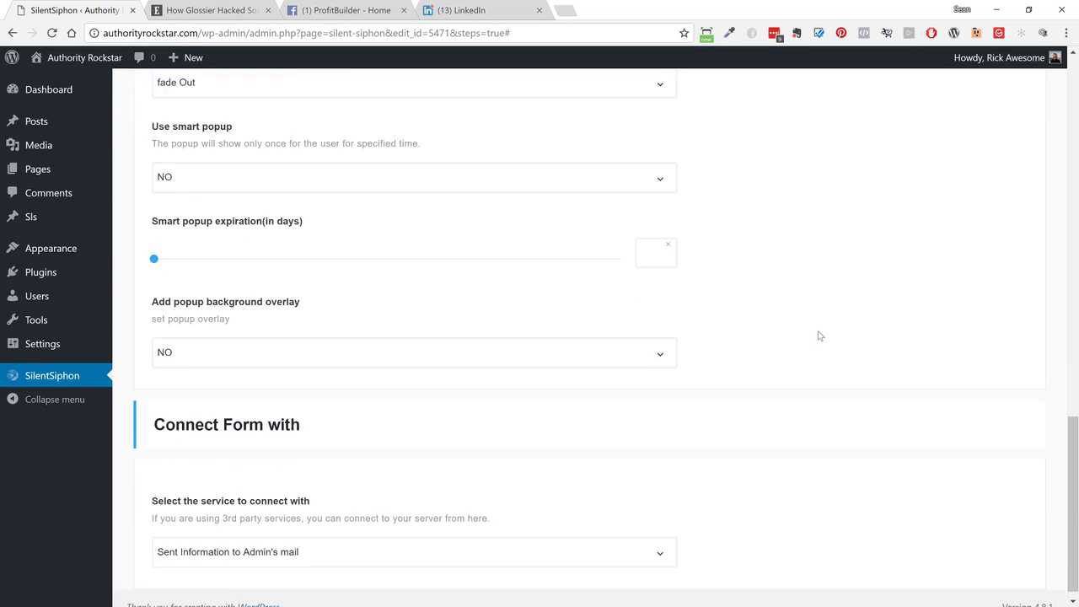
# - Examine the list of email and third-party services that the opt-in form can connect with
pyautogui.click(302, 539)
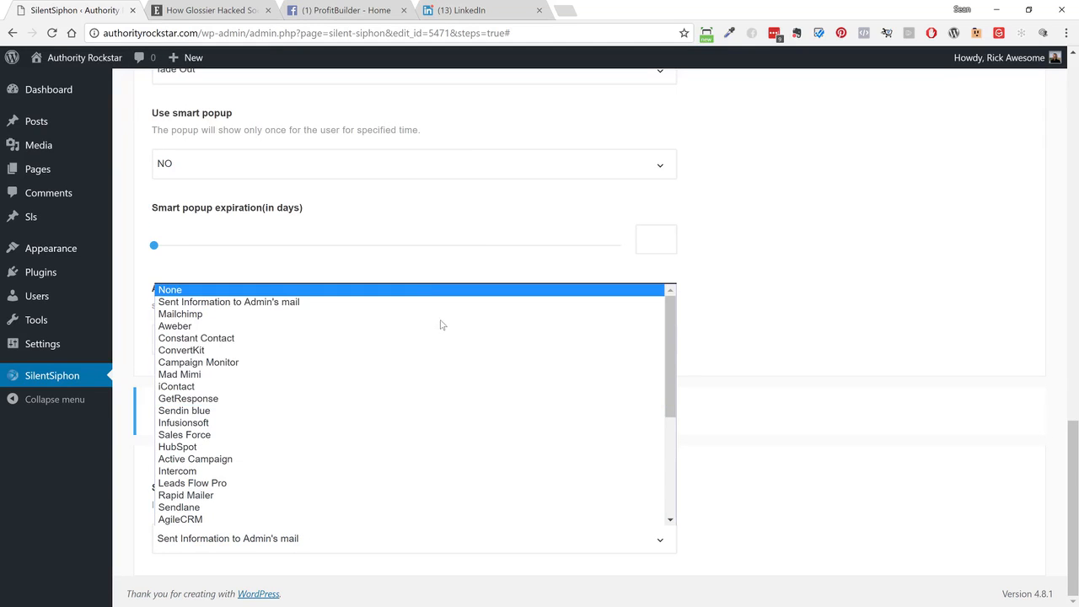
pyautogui.scroll(-3, 441, 324)
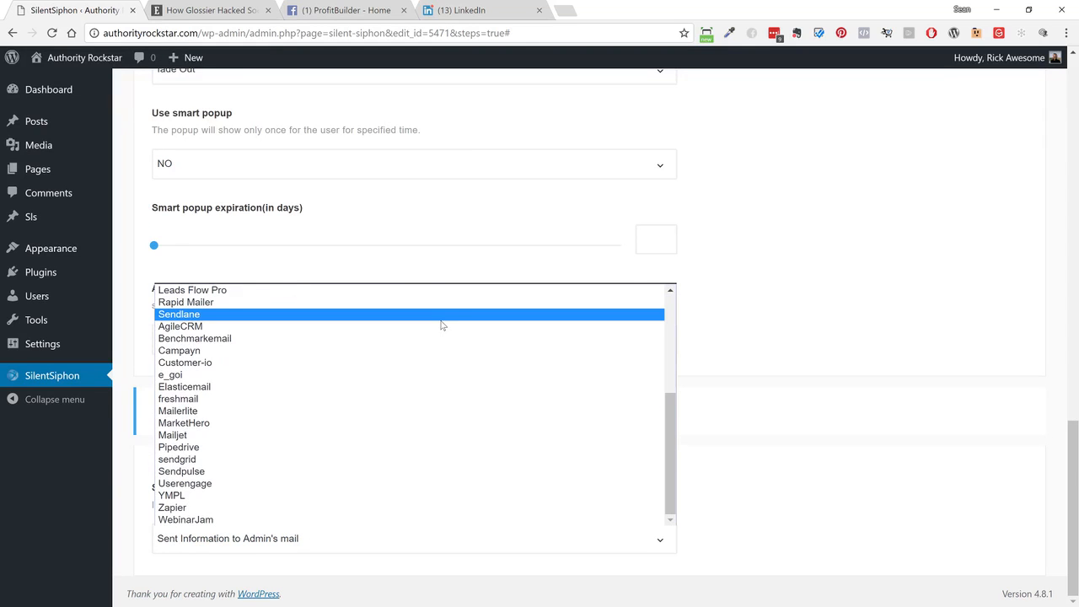
pyautogui.scroll(3, 445, 327)
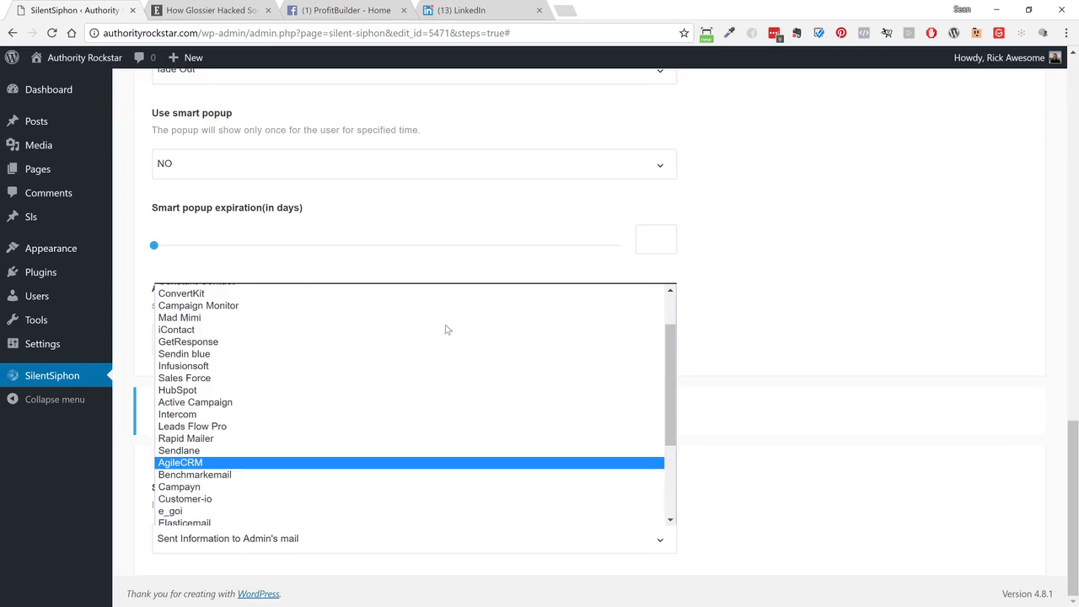
pyautogui.click(763, 389)
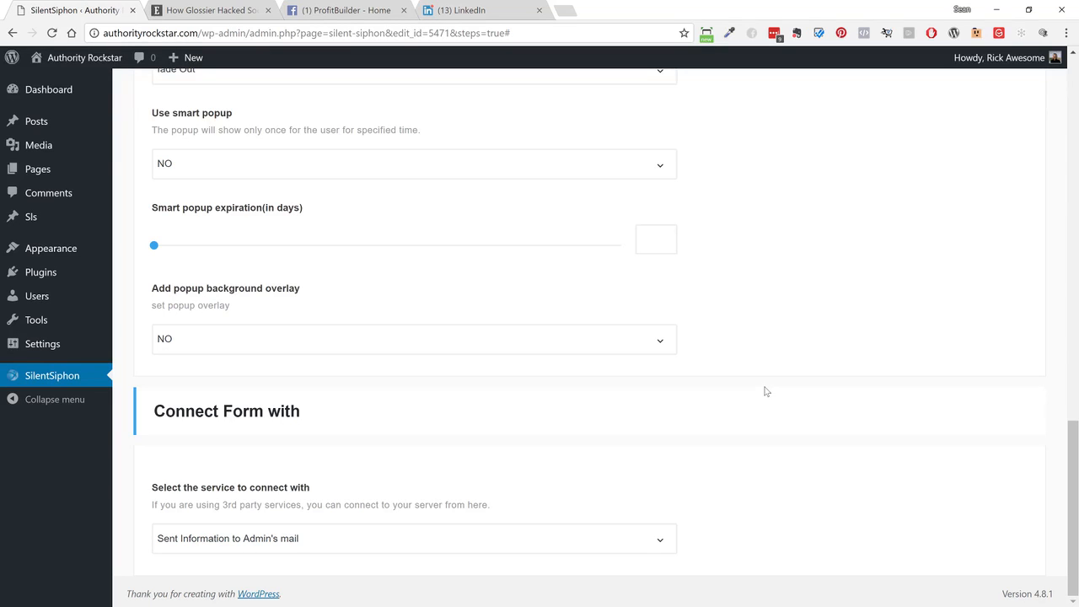
# - Advance to the campaign's content stage and review its image, title, content and email form settings
pyautogui.scroll(15, 765, 392)
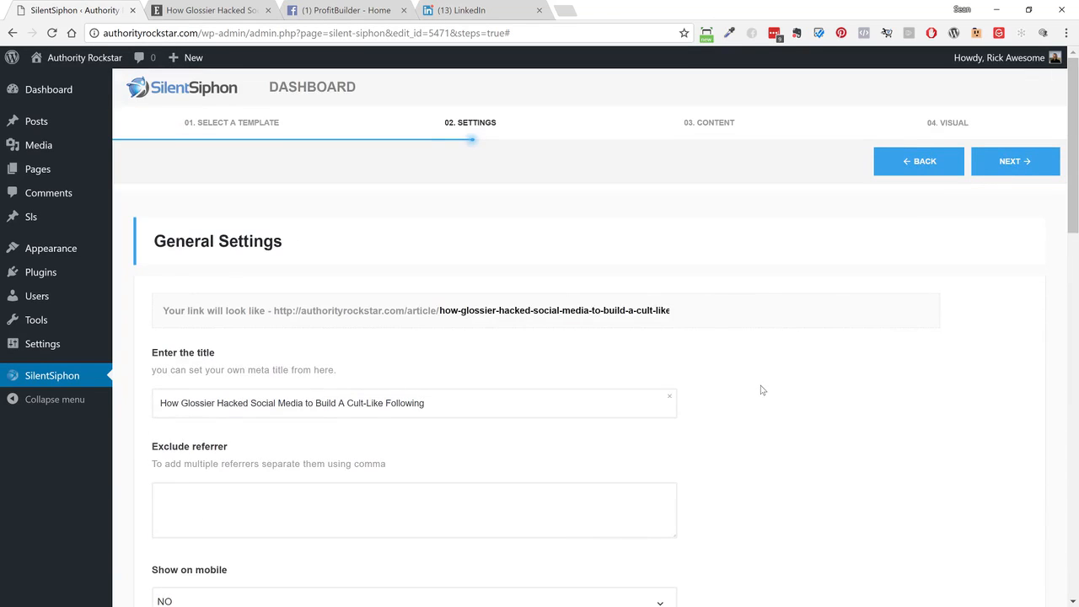
pyautogui.click(1027, 163)
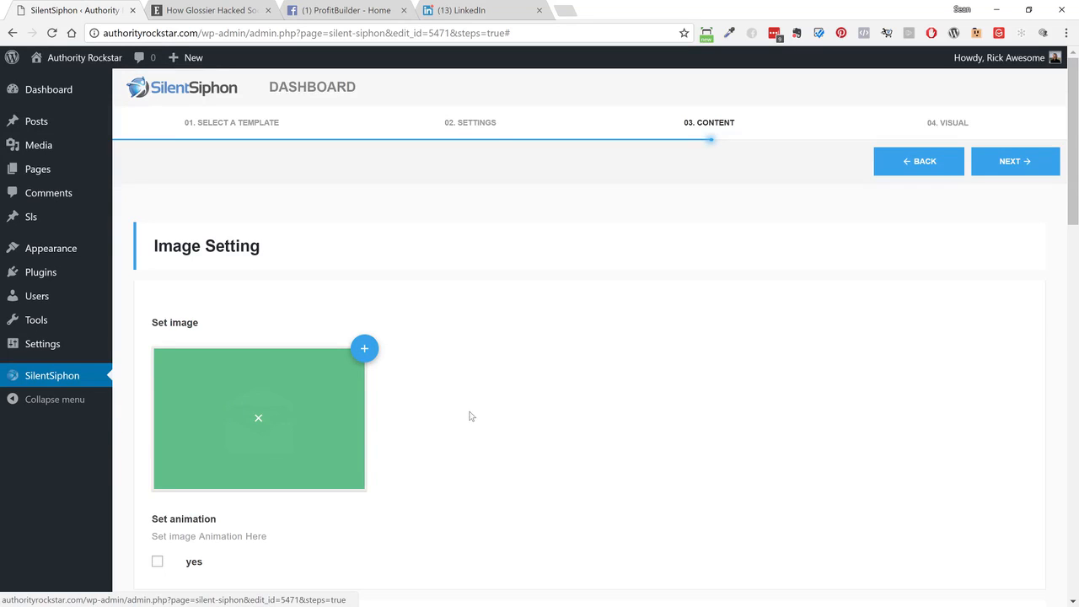
pyautogui.scroll(-7, 494, 414)
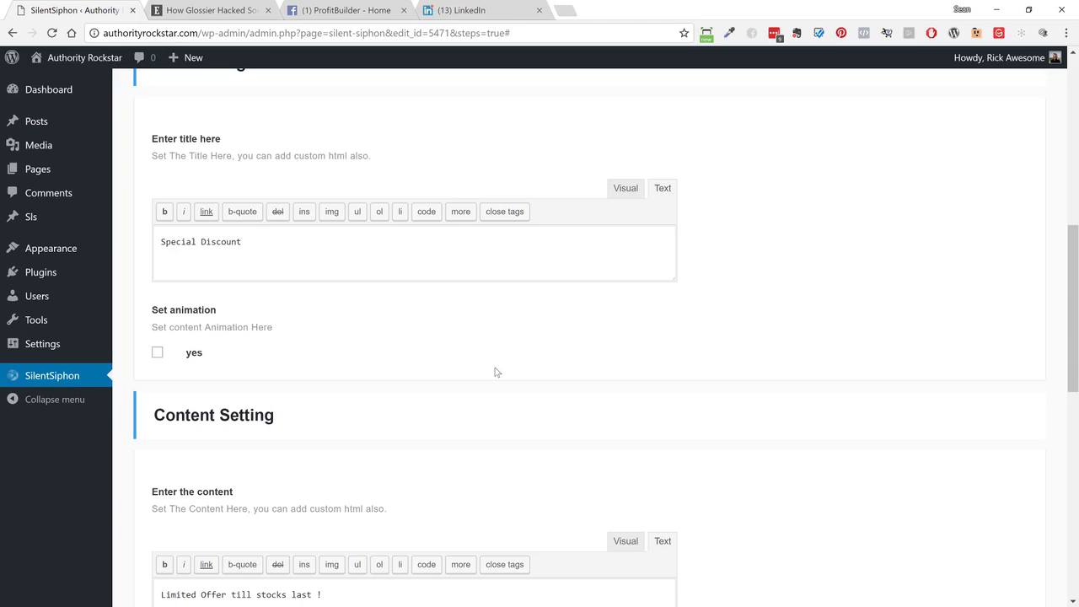
pyautogui.scroll(-8, 496, 372)
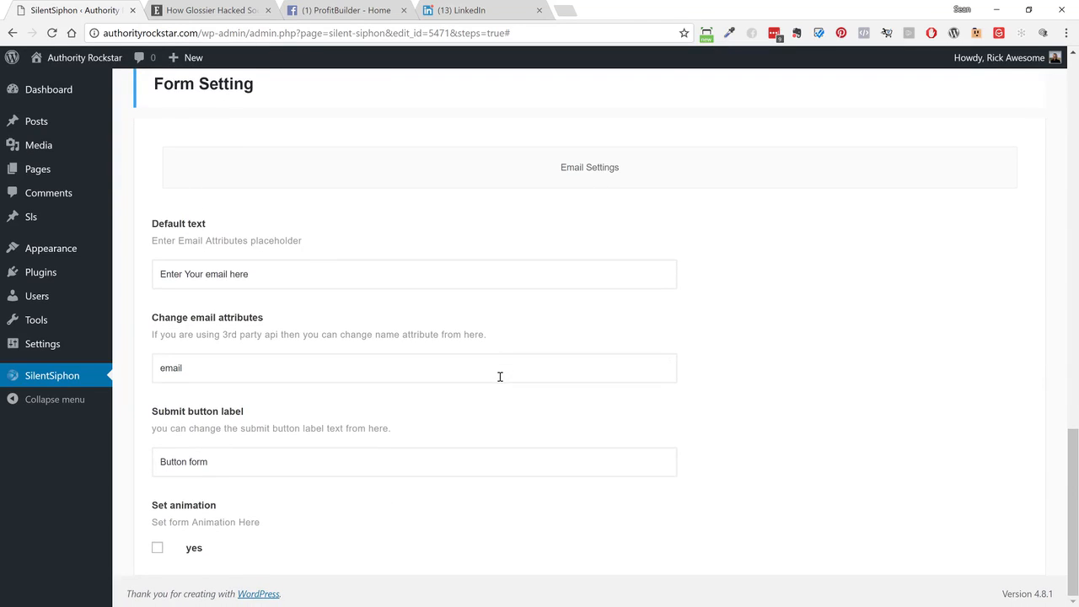
pyautogui.scroll(15, 500, 377)
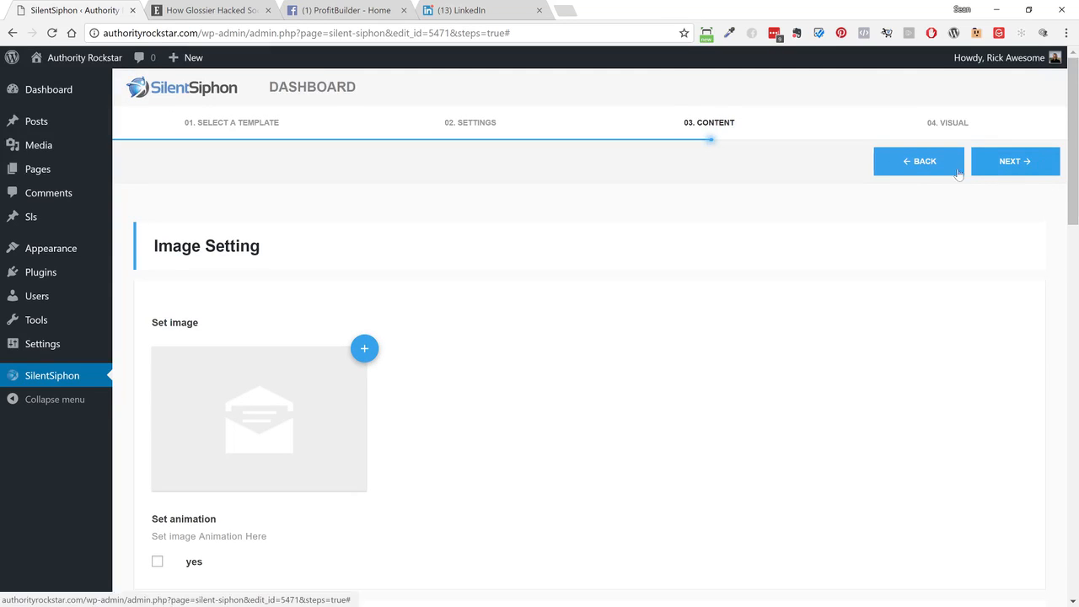
# - Proceed to the visual stage, review the popup background styling options, and publish the campaign
pyautogui.click(1042, 165)
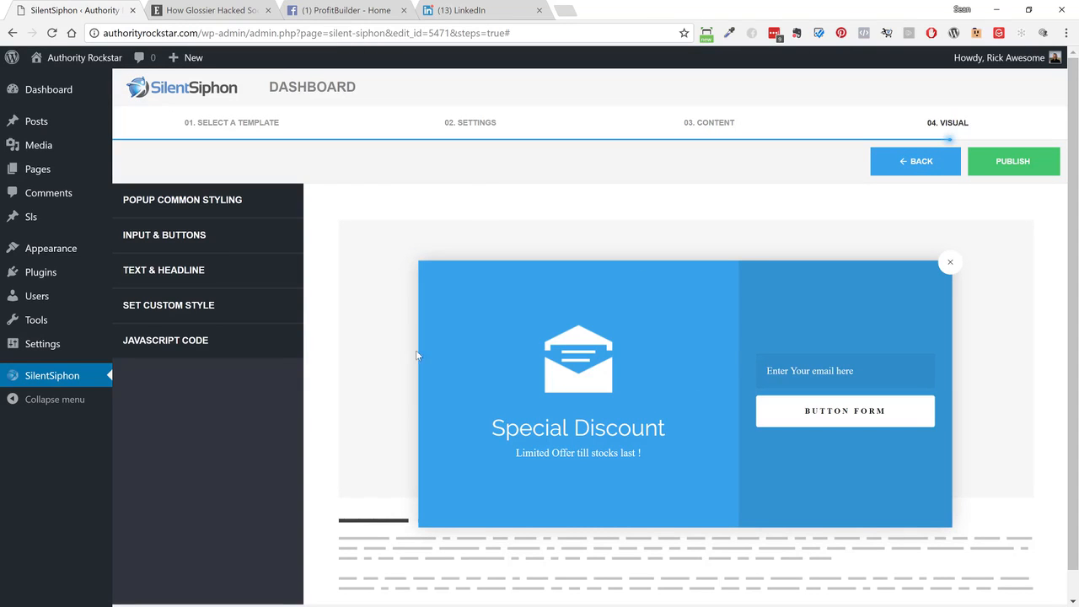
pyautogui.click(184, 211)
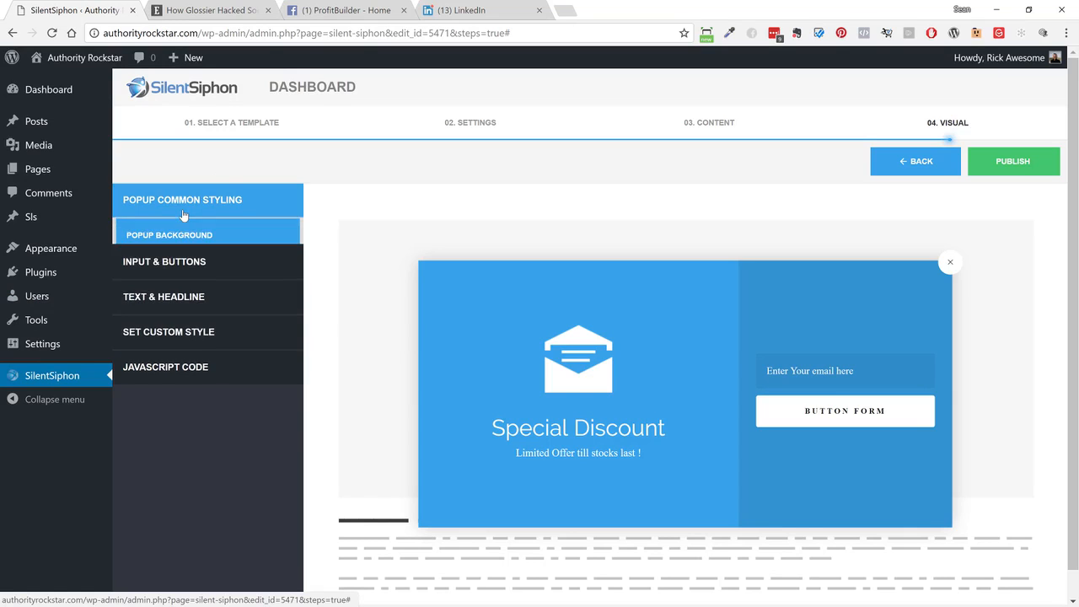
pyautogui.click(161, 238)
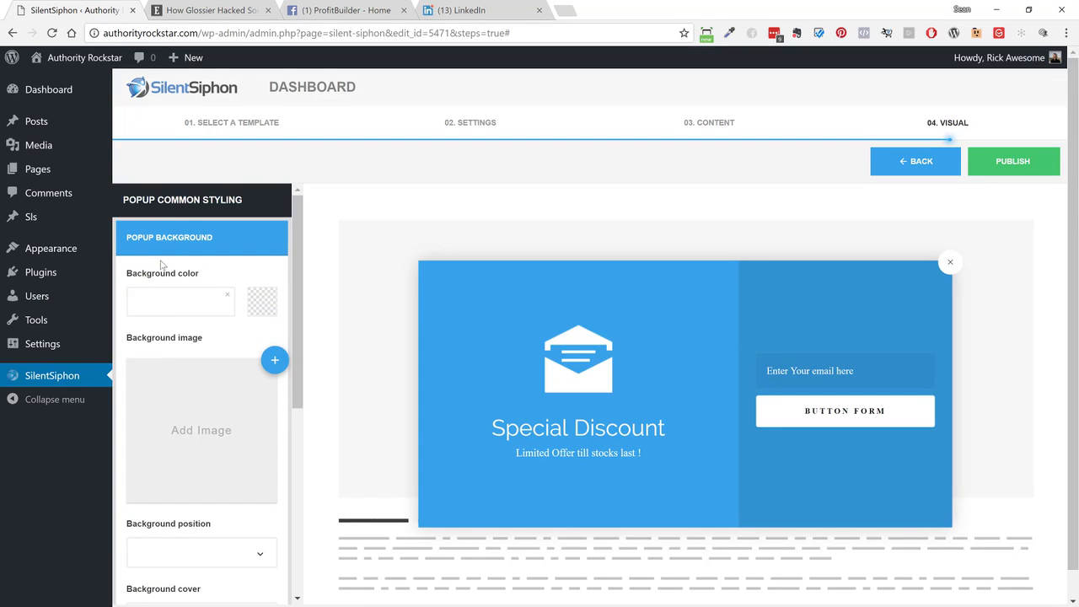
pyautogui.scroll(-5, 175, 393)
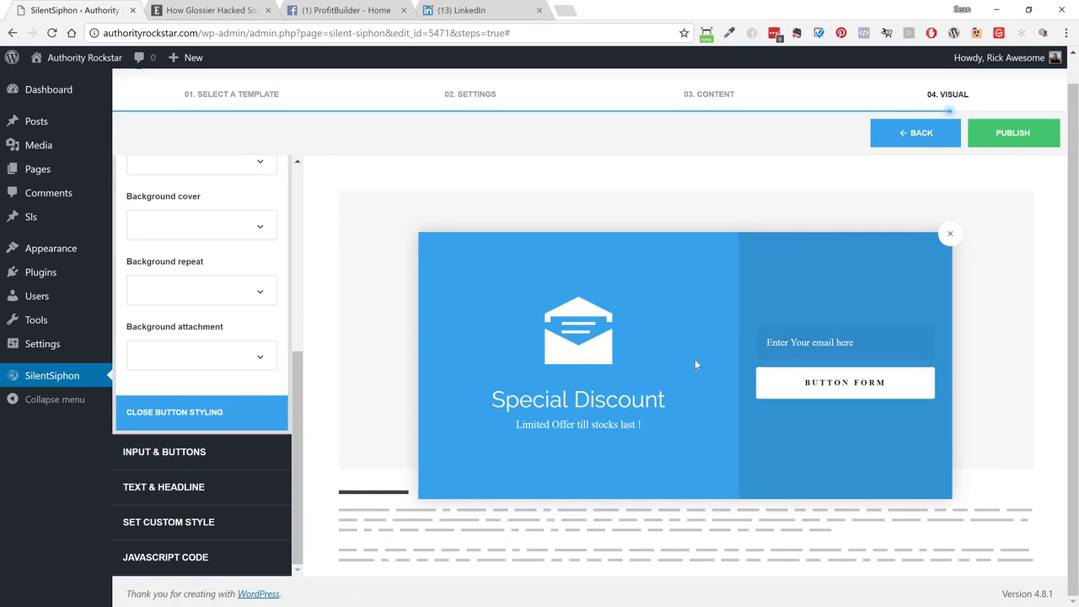
pyautogui.click(1035, 133)
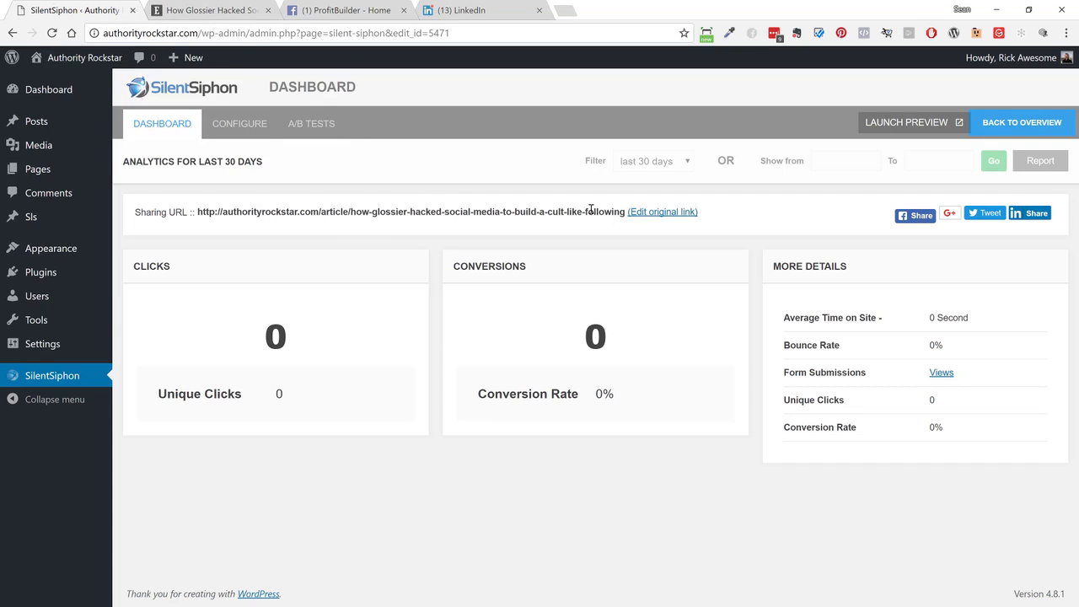
# - Copy the campaign's sharing URL and paste it into a new post on the ProfitBuilder Facebook page
pyautogui.moveTo(625, 211); pyautogui.dragTo(197, 212)
pyautogui.hotkey('ctrl', 'c')
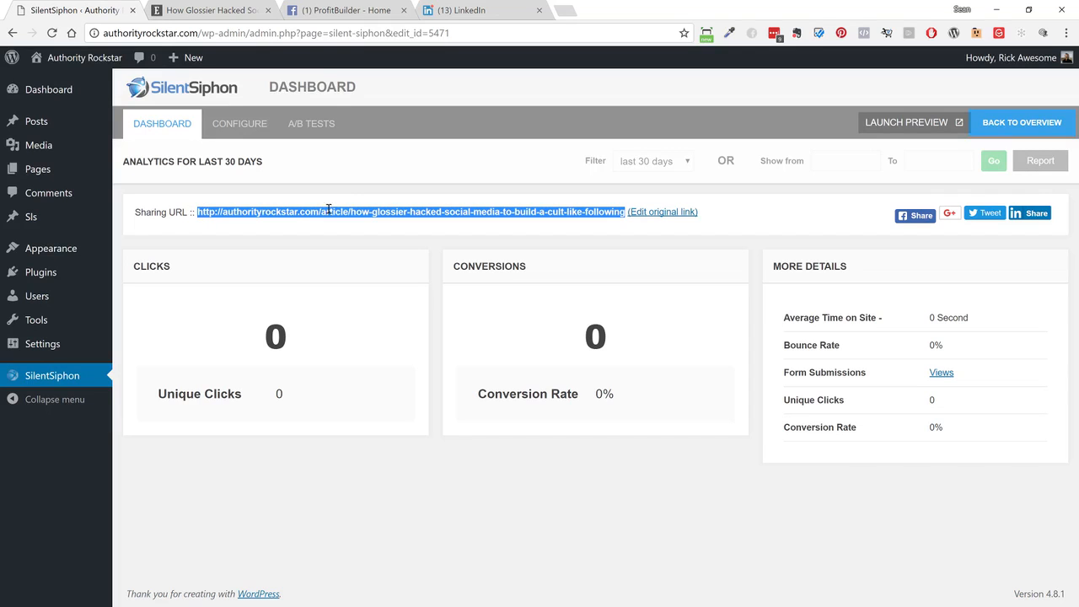
pyautogui.click(319, 12)
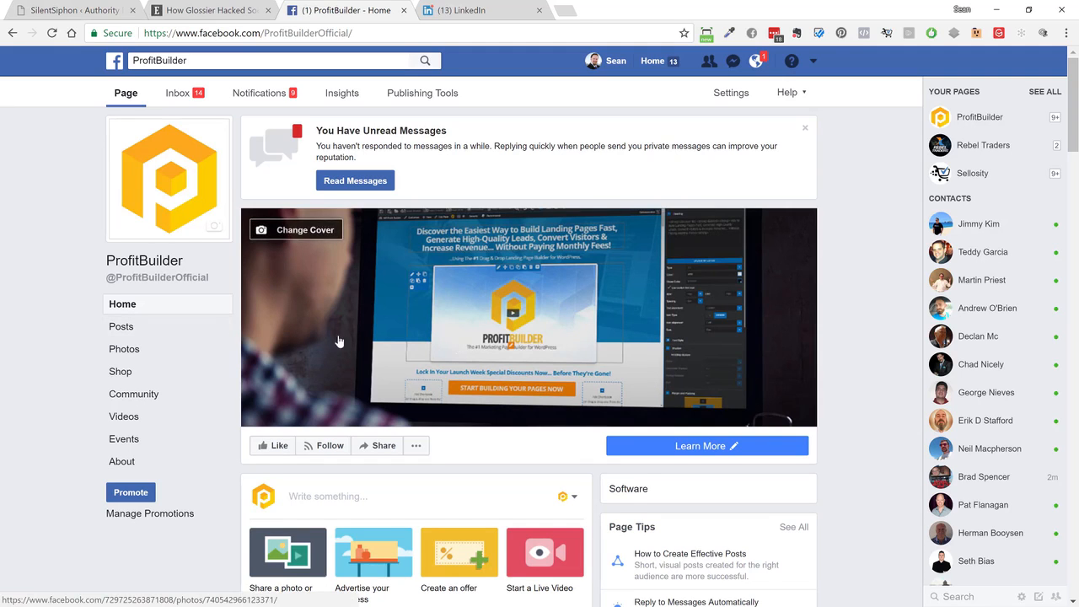
pyautogui.scroll(-4, 334, 337)
pyautogui.scroll(1, 289, 264)
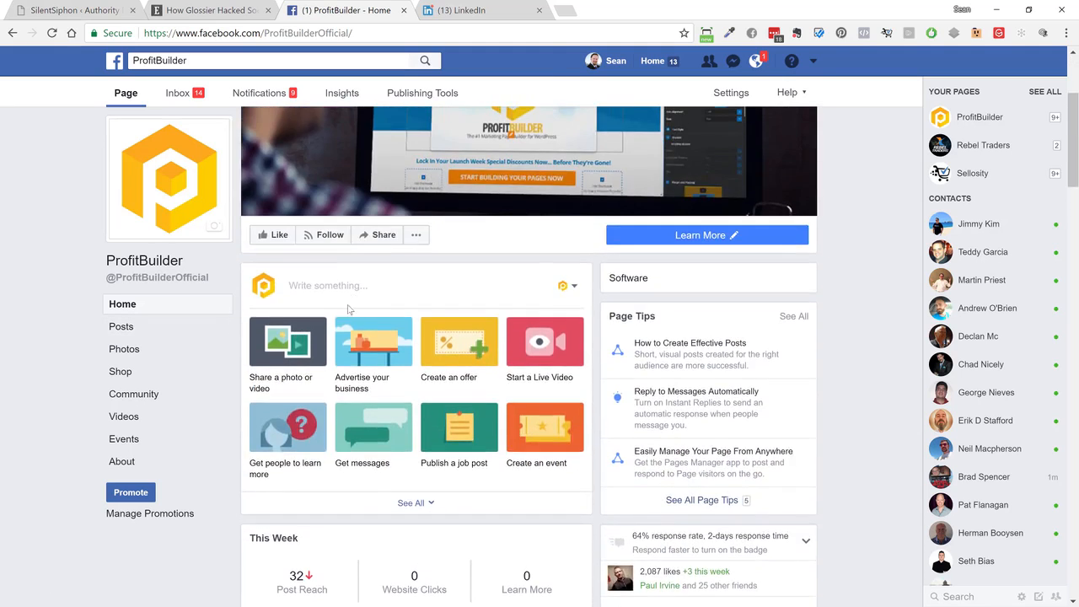
pyautogui.click(403, 289)
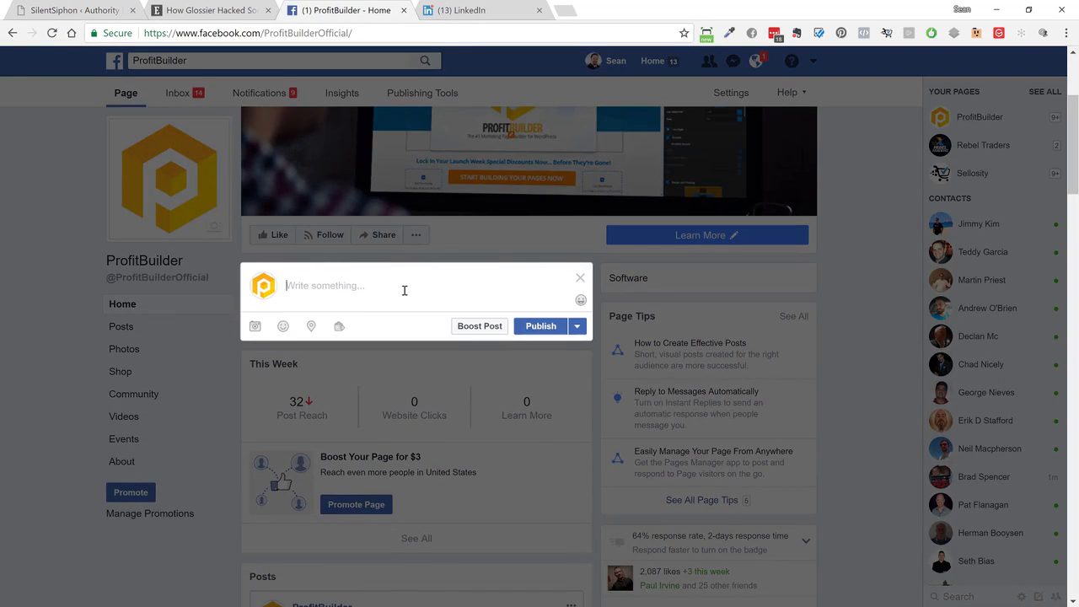
pyautogui.hotkey('ctrl', 'v')
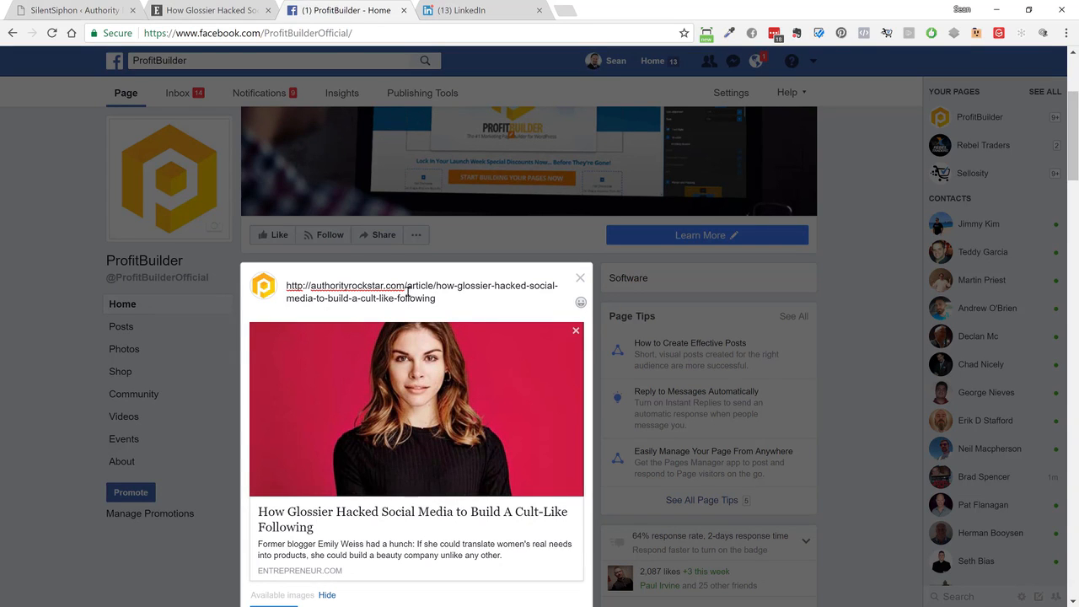
# - Replace the link text with "This is a great article if you want to create a cult like following in your business... Check it out!" and publish
pyautogui.moveTo(440, 298); pyautogui.dragTo(282, 287)
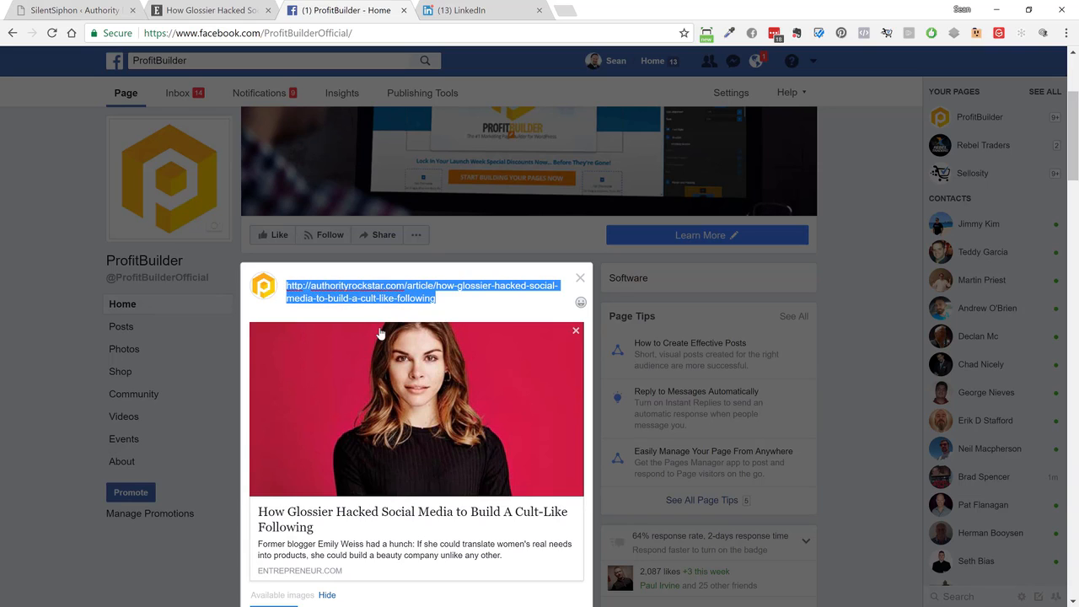
pyautogui.write('This is a')
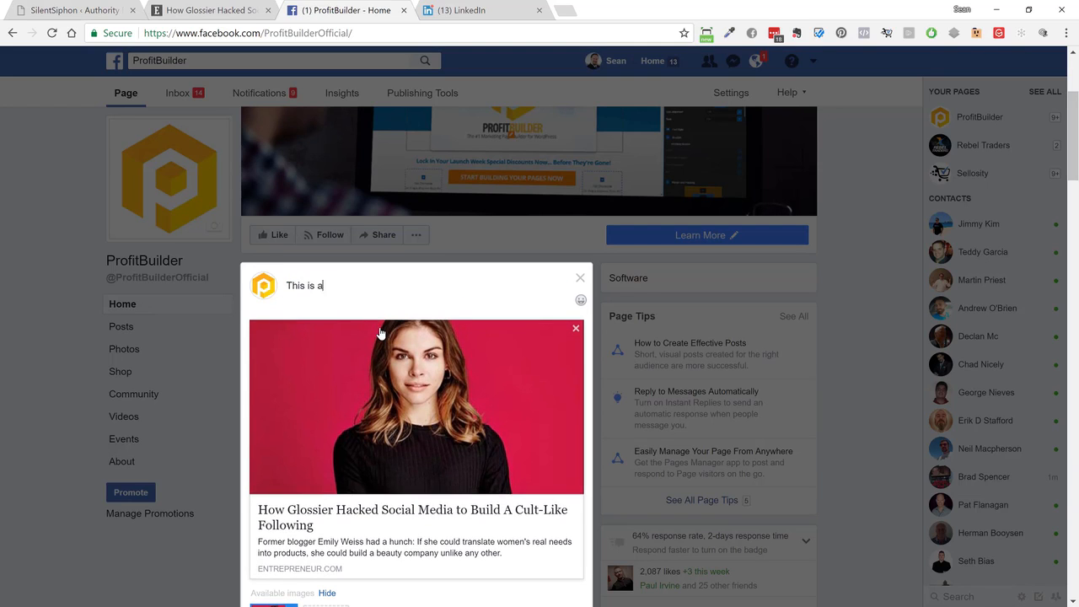
pyautogui.write(' great article if you want to ')
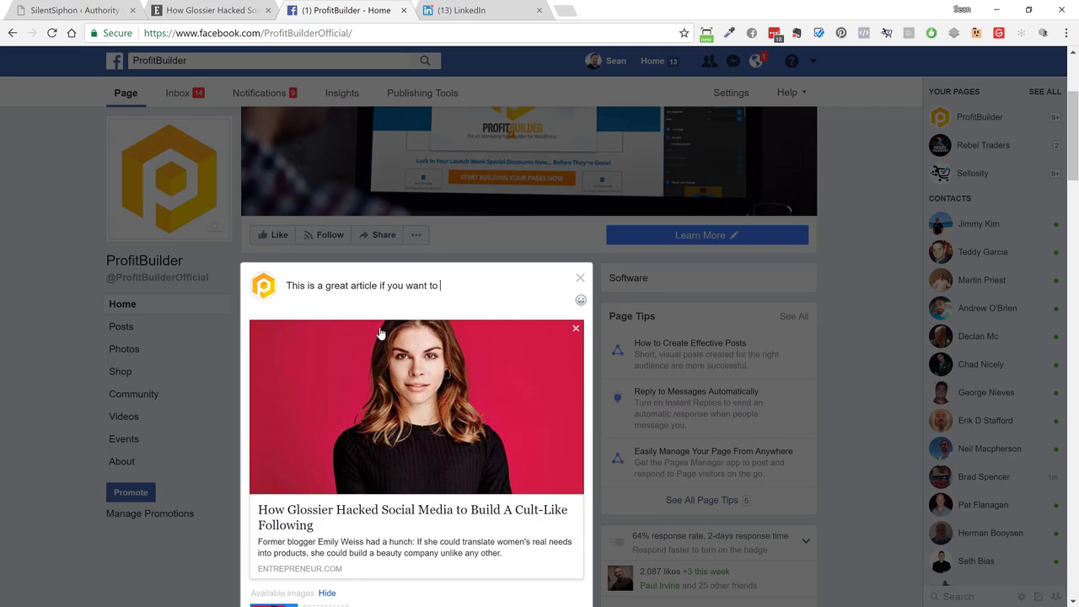
pyautogui.write('boost')
pyautogui.press('BackSpace')
pyautogui.press('BackSpace')
pyautogui.press('BackSpace')
pyautogui.press('BackSpace')
pyautogui.press('BackSpace')
pyautogui.write('crate')
pyautogui.press('BackSpace')
pyautogui.press('BackSpace')
pyautogui.press('BackSpace')
pyautogui.press('BackSpace')
pyautogui.write('reate a cult like followi')
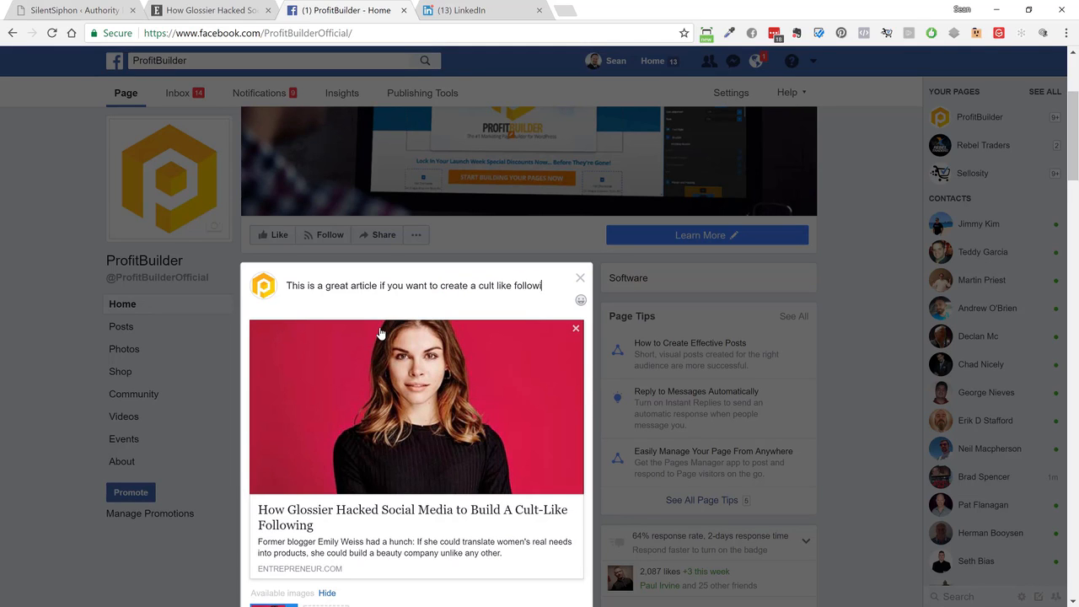
pyautogui.write('ng in your bud')
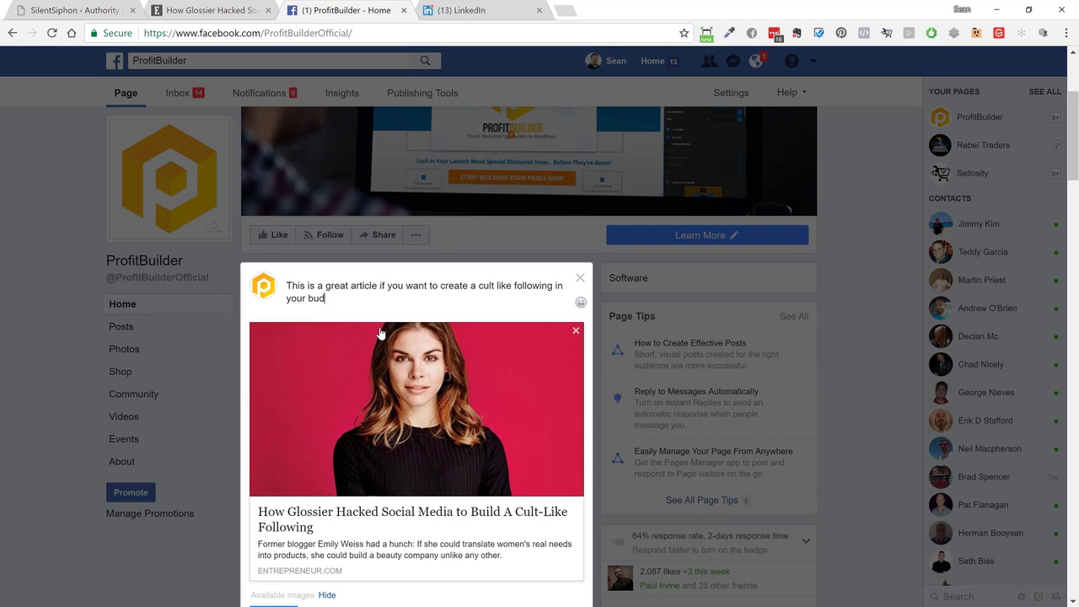
pyautogui.press('BackSpace')
pyautogui.write('siness... Check it out!')
pyautogui.scroll(-1, 438, 337)
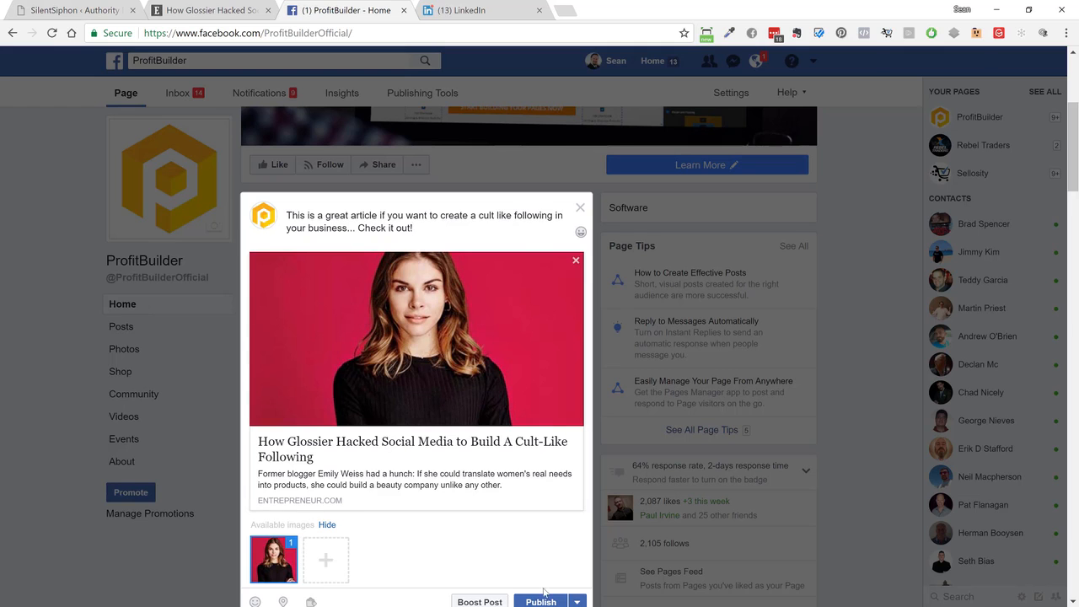
pyautogui.click(538, 602)
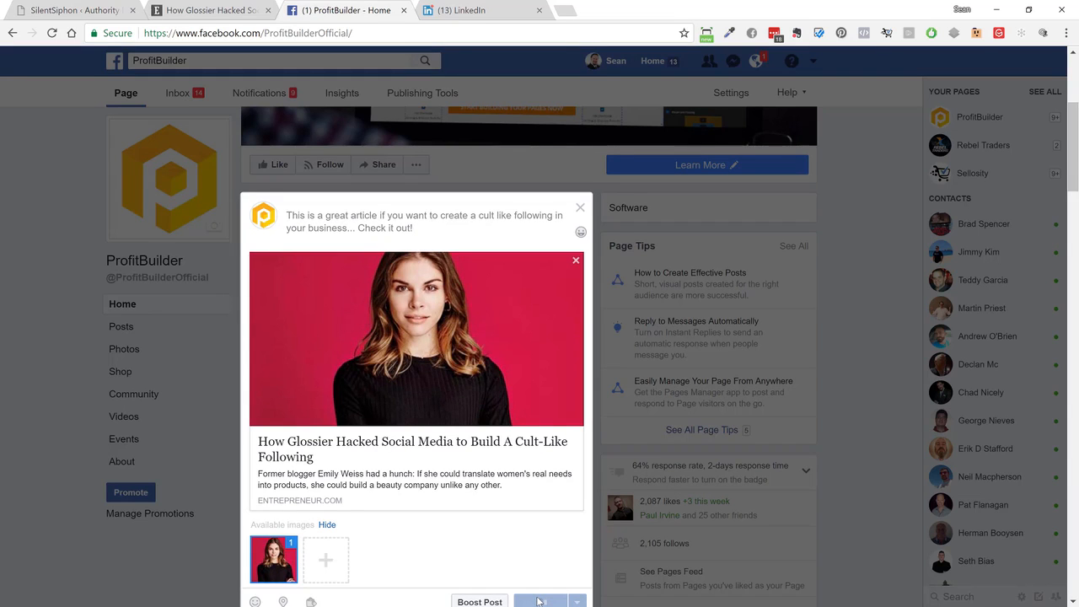
# - Open the published post's article link in a separate tab, check the popup overlay and page address, and close that tab
pyautogui.scroll(-5, 544, 522)
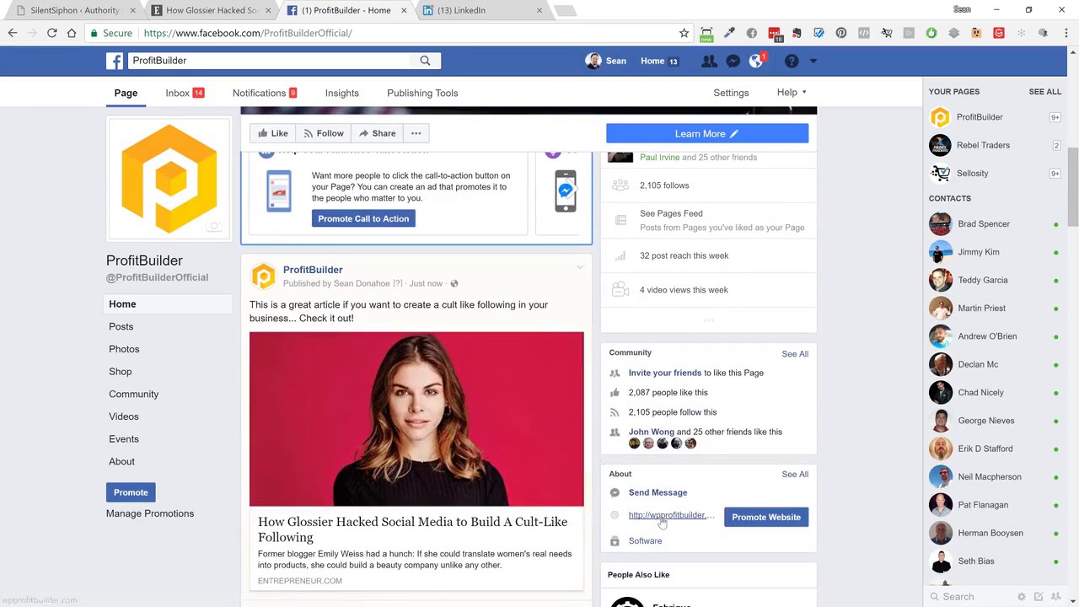
pyautogui.rightClick(435, 426)
pyautogui.click(474, 436)
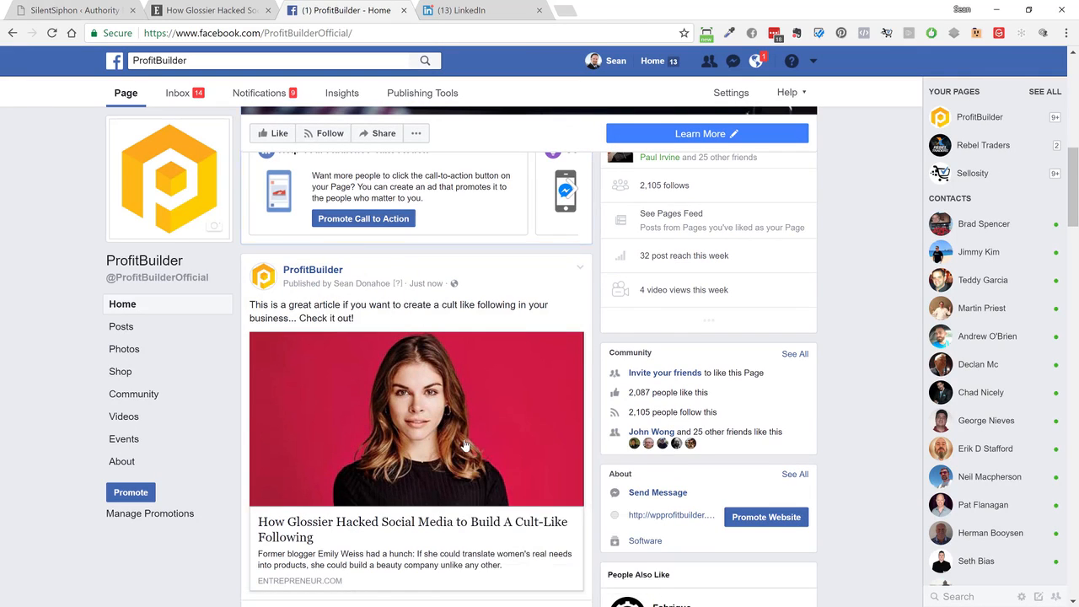
pyautogui.scroll(-1, 474, 437)
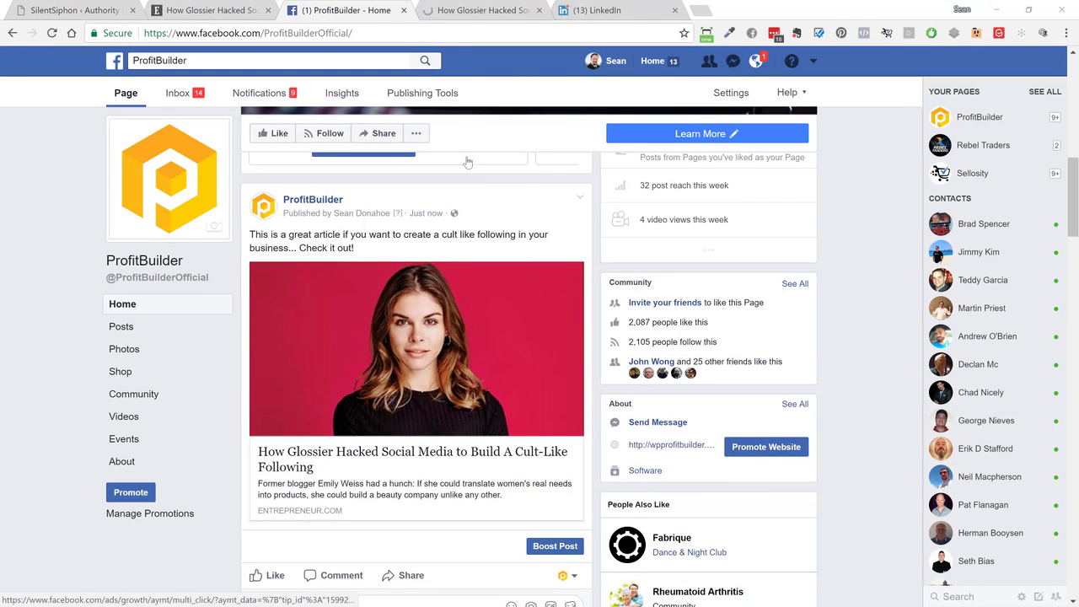
pyautogui.click(467, 20)
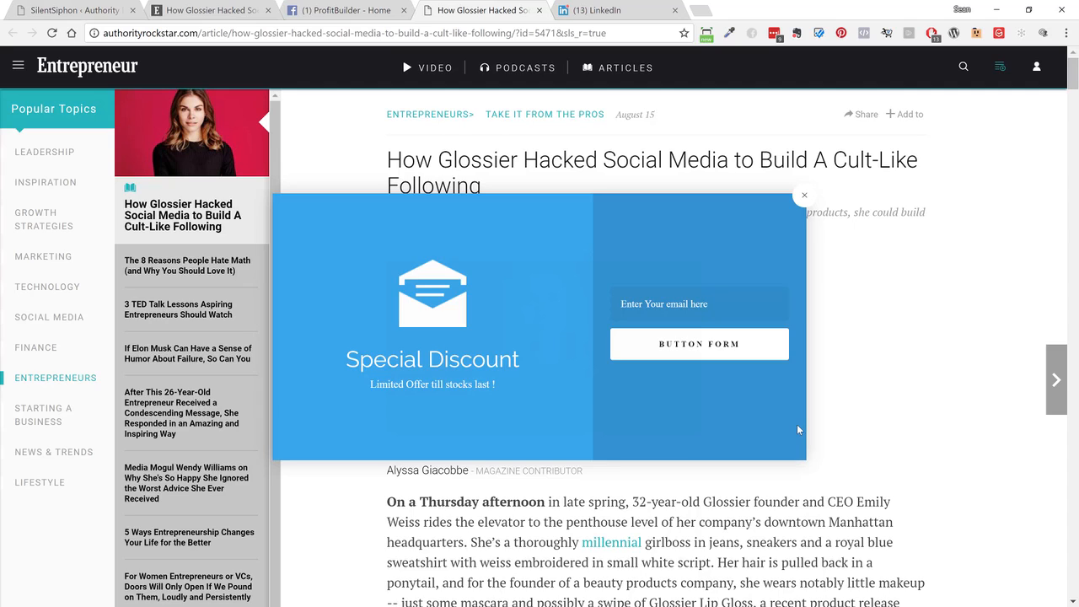
pyautogui.click(326, 33)
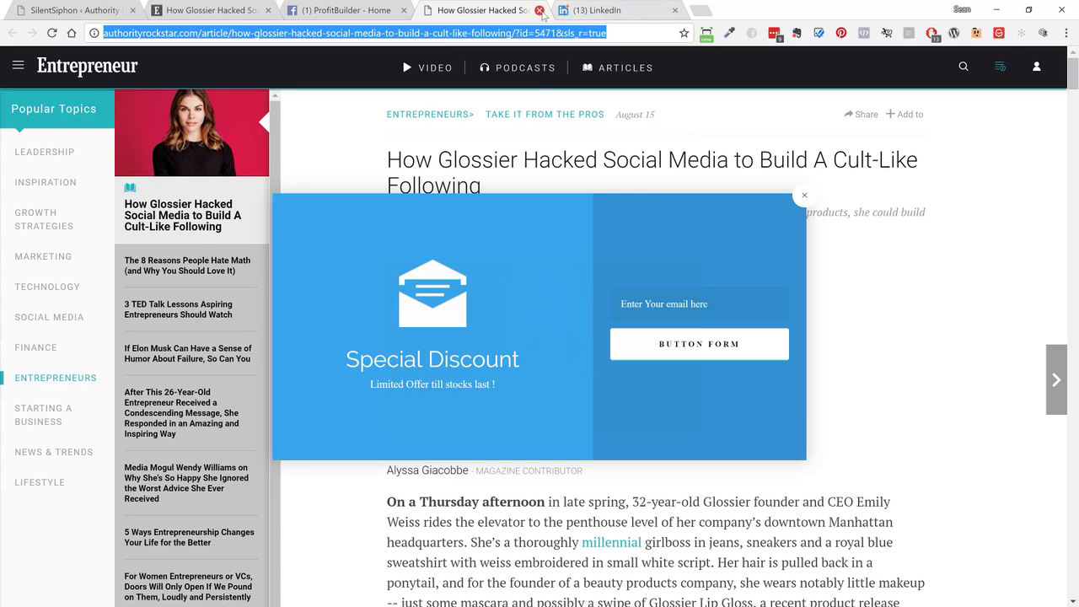
pyautogui.click(416, 14)
pyautogui.click(515, 10)
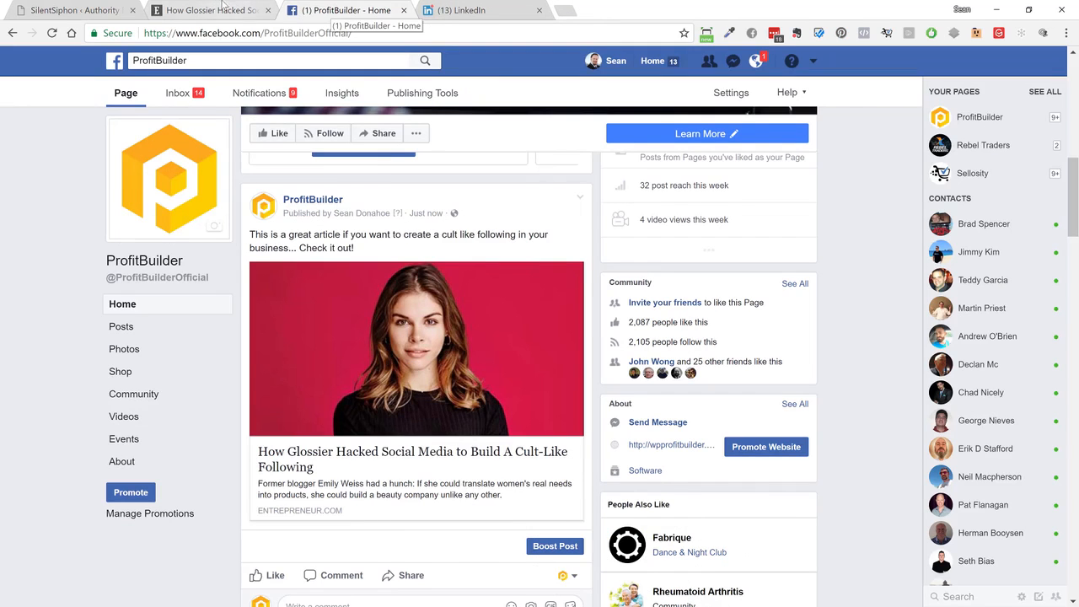
# - Switch to the Entrepreneur site, open the article "If Elon Musk Can Have a Sense of Humor About Failure, So Can You" and copy its URL
pyautogui.click(215, 10)
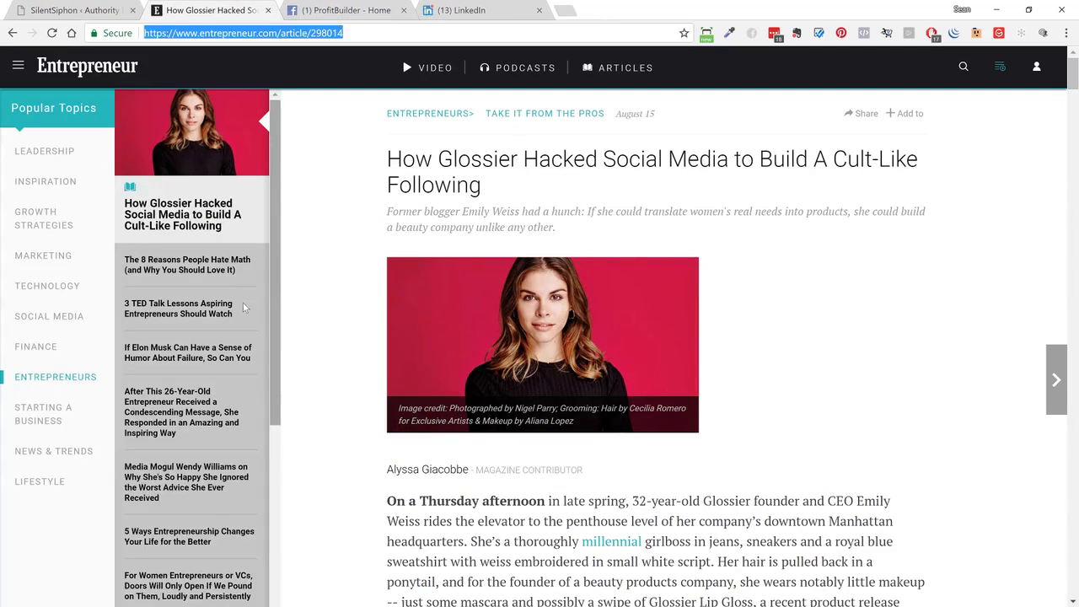
pyautogui.click(202, 351)
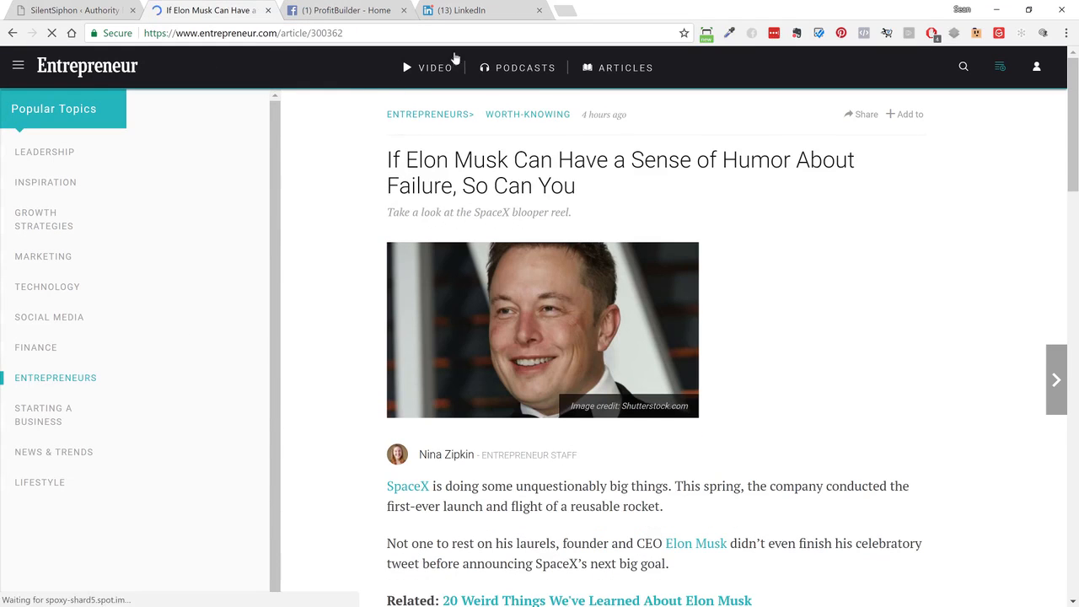
pyautogui.click(357, 35)
pyautogui.hotkey('ctrl', 'c')
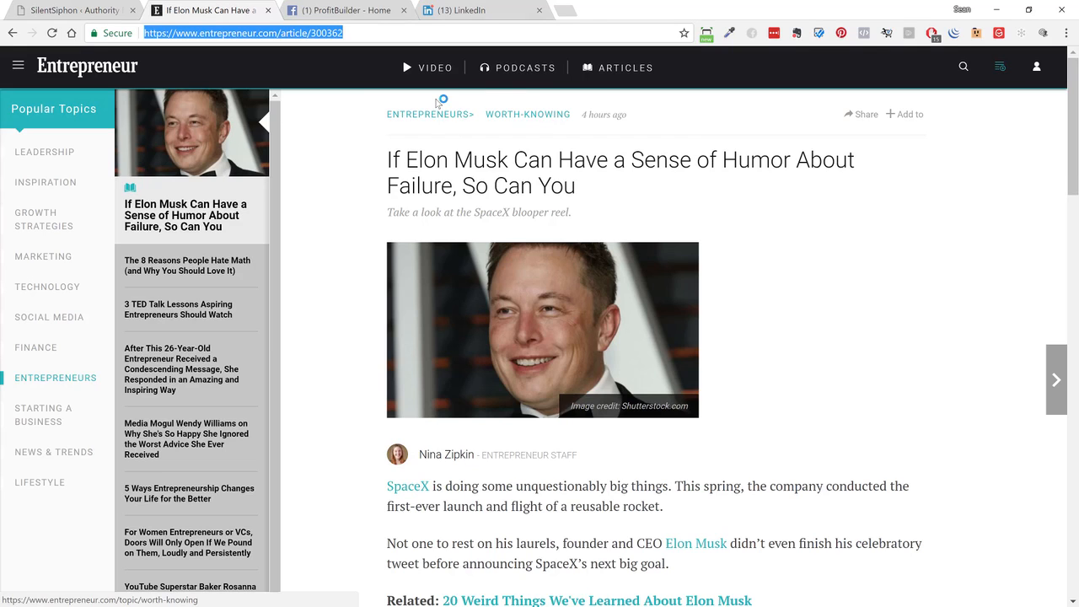
pyautogui.click(86, 12)
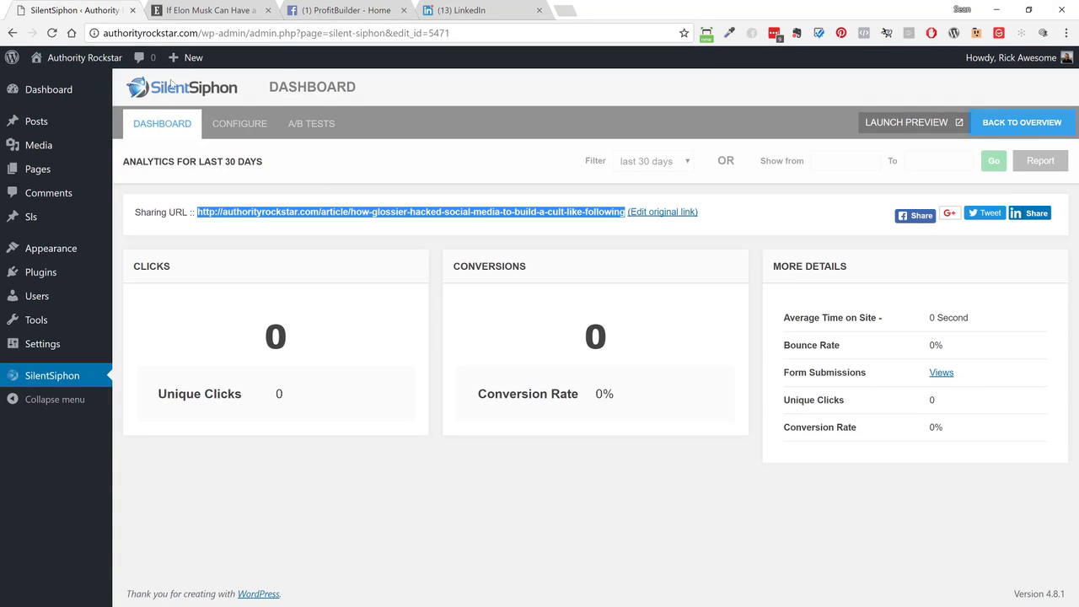
pyautogui.click(1017, 126)
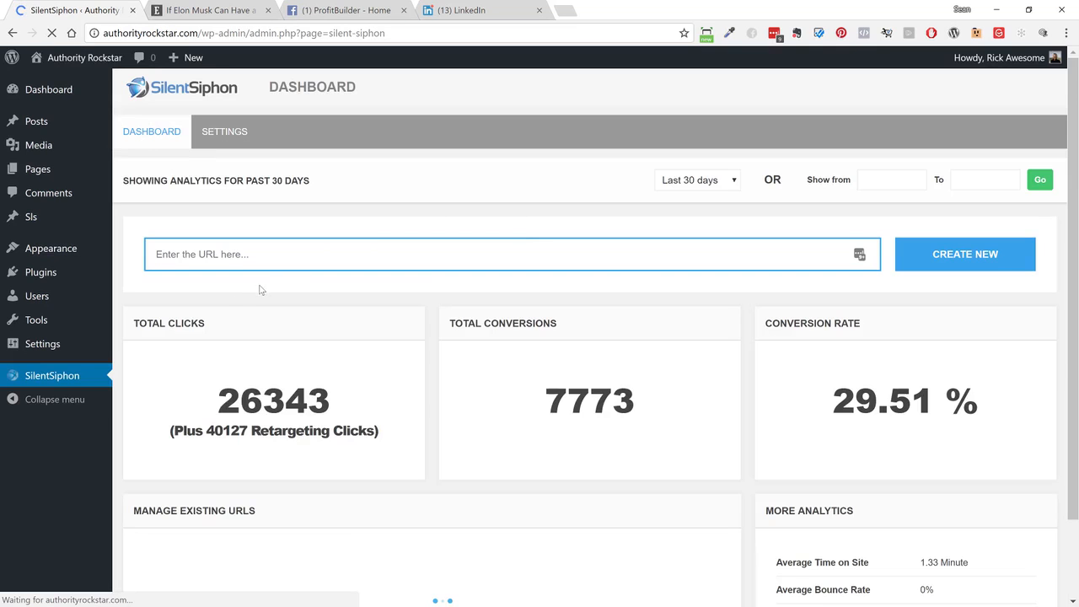
pyautogui.hotkey('ctrl', 'v')
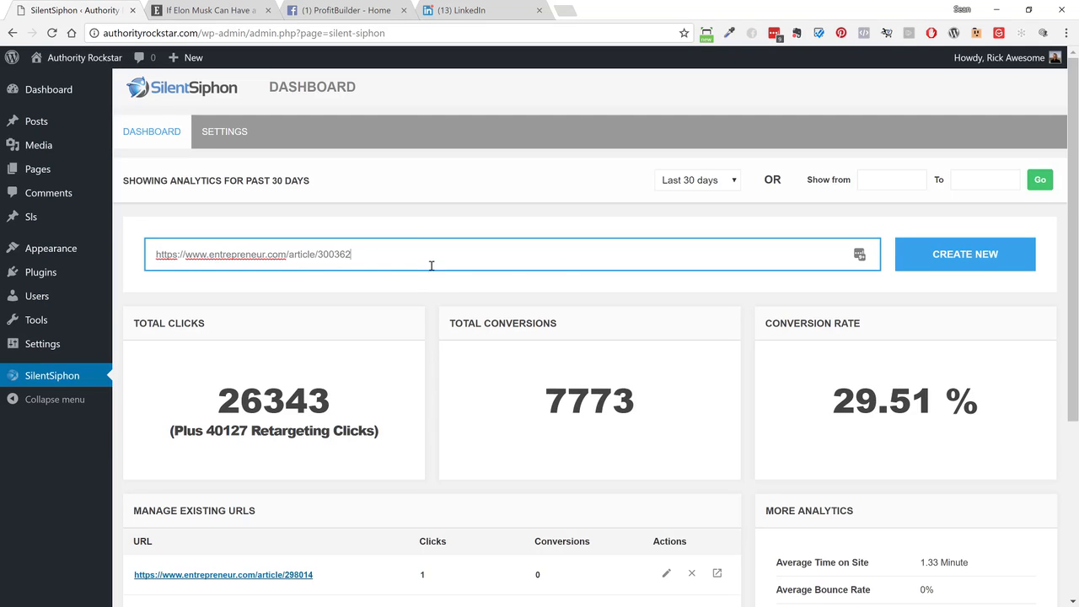
pyautogui.click(958, 264)
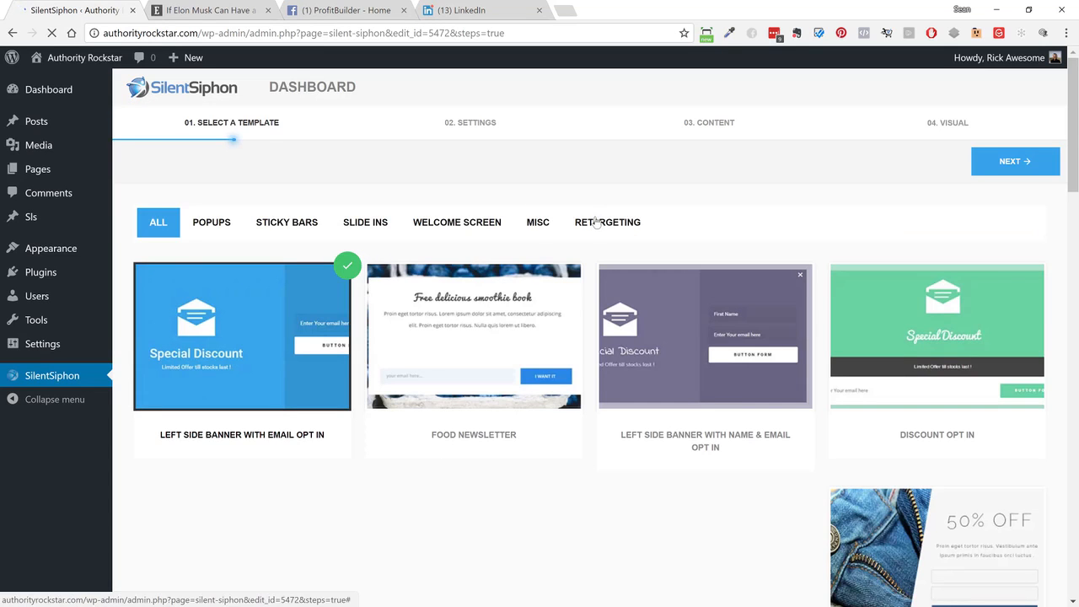
# - Choose the Retargeting type for the new campaign, leave its code field empty, and continue to the campaign dashboard
pyautogui.click(595, 222)
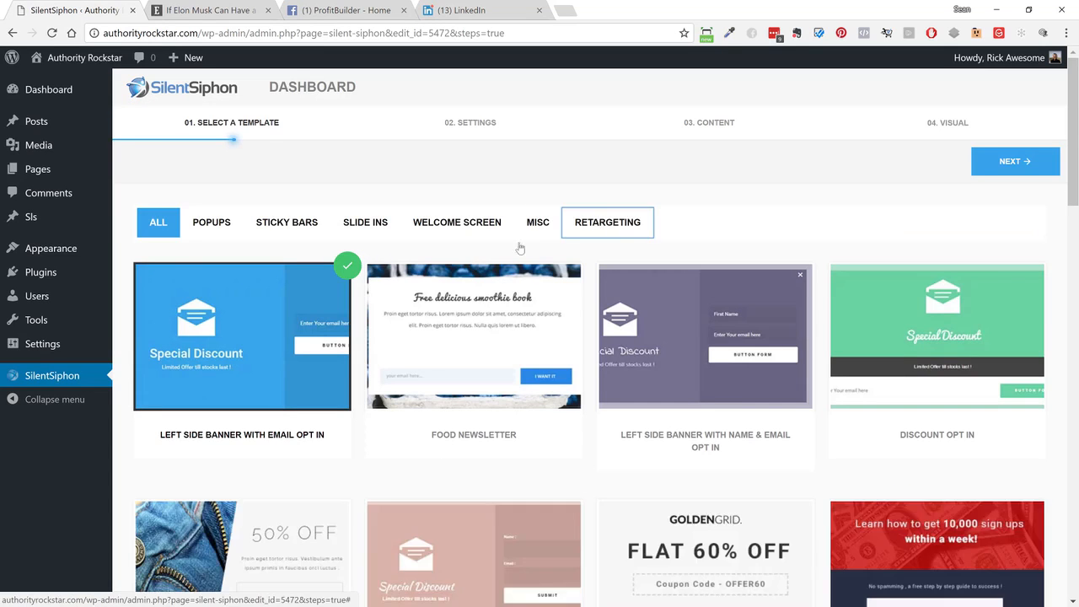
pyautogui.click(492, 425)
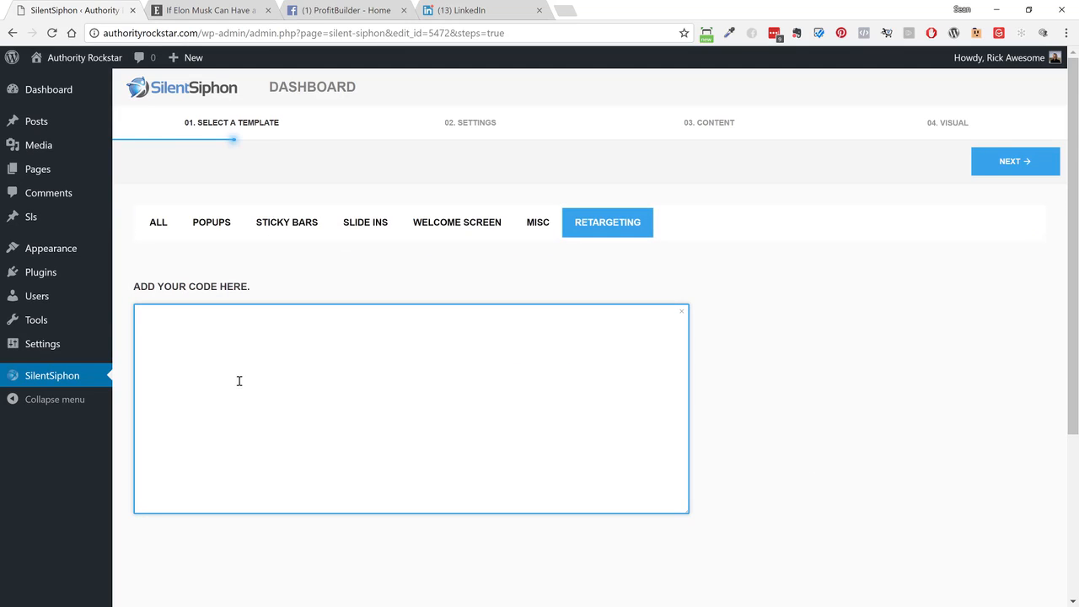
pyautogui.click(1008, 165)
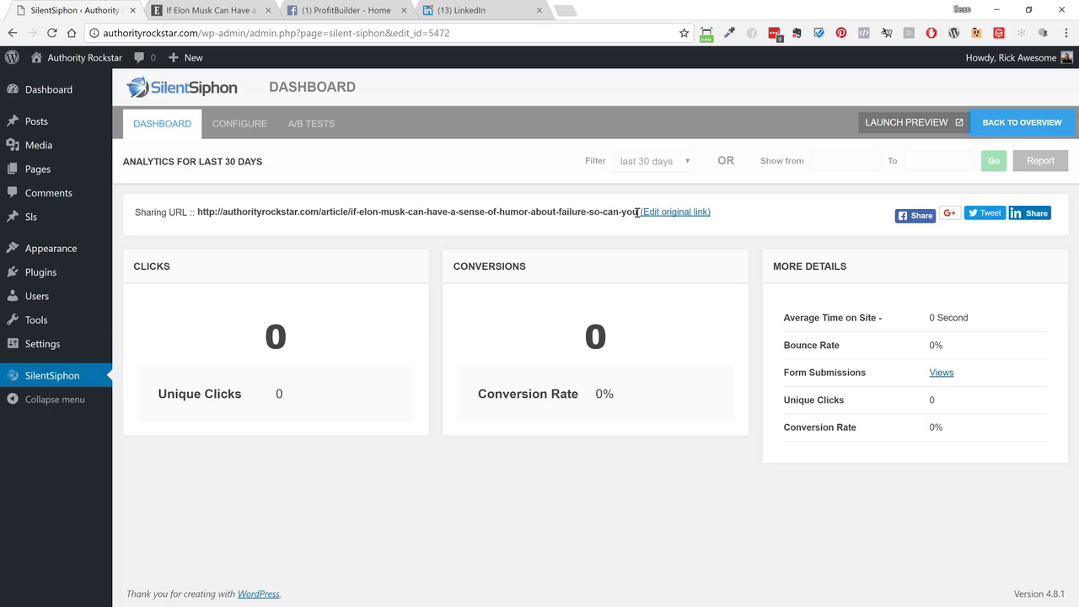
# - Copy the campaign's sharing URL and paste it into a new post on the ProfitBuilder Facebook page
pyautogui.moveTo(638, 213); pyautogui.dragTo(199, 214)
pyautogui.hotkey('ctrl', 'c')
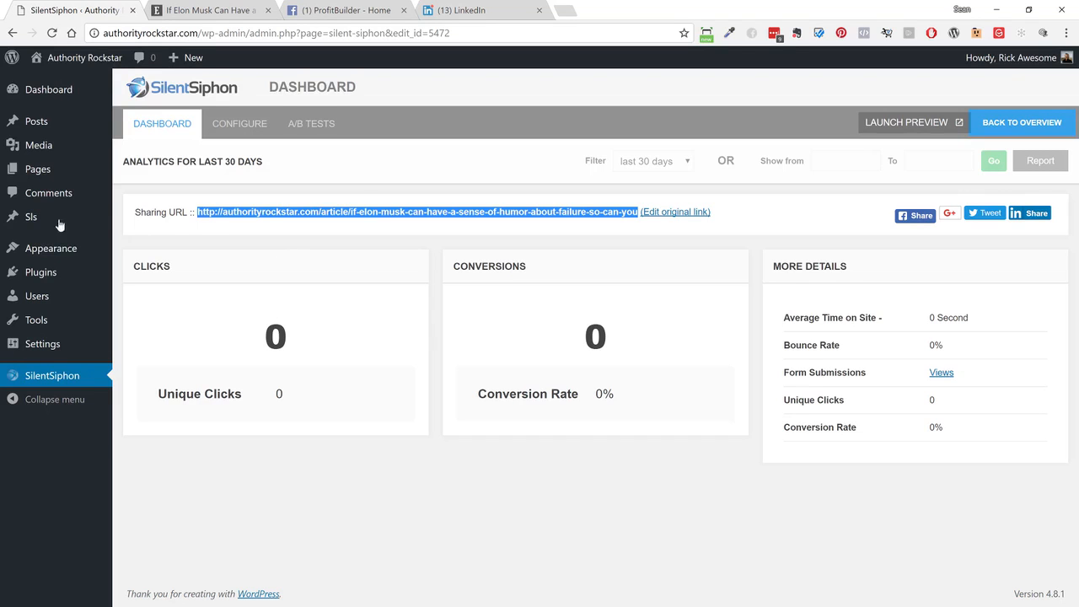
pyautogui.click(337, 10)
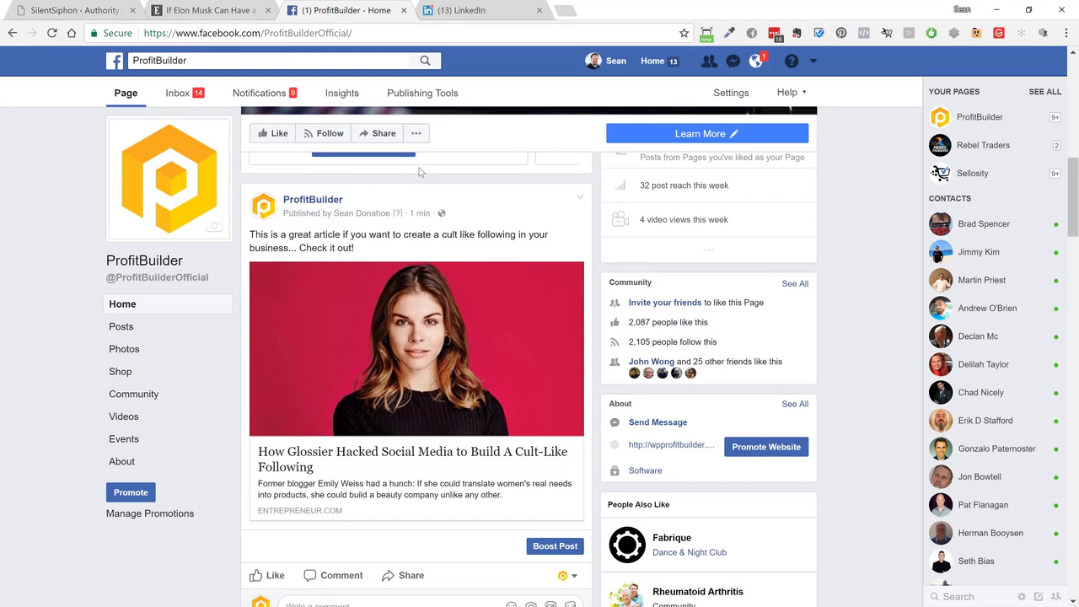
pyautogui.scroll(6, 337, 239)
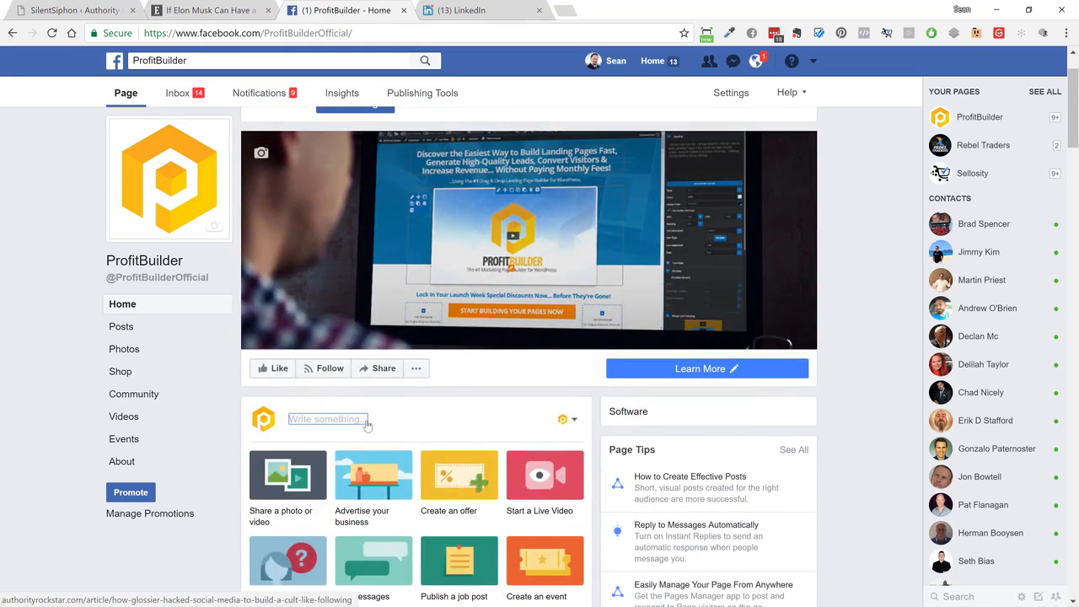
pyautogui.click(368, 419)
pyautogui.hotkey('ctrl', 'v')
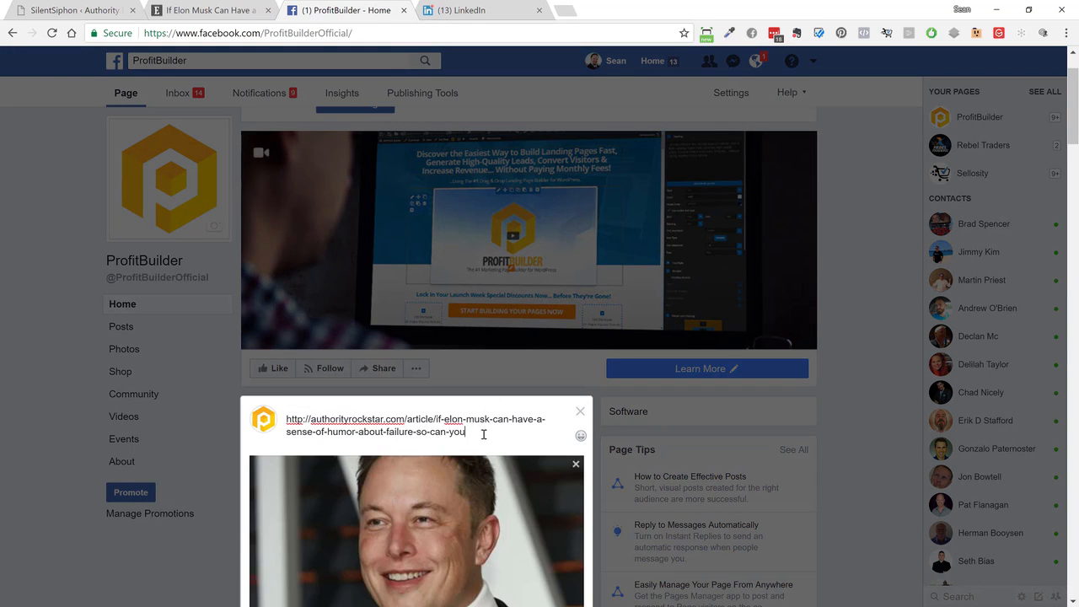
# - Replace the link text with "Some interesting insights in to humor fails.." and publish the post
pyautogui.write('Some interesting ')
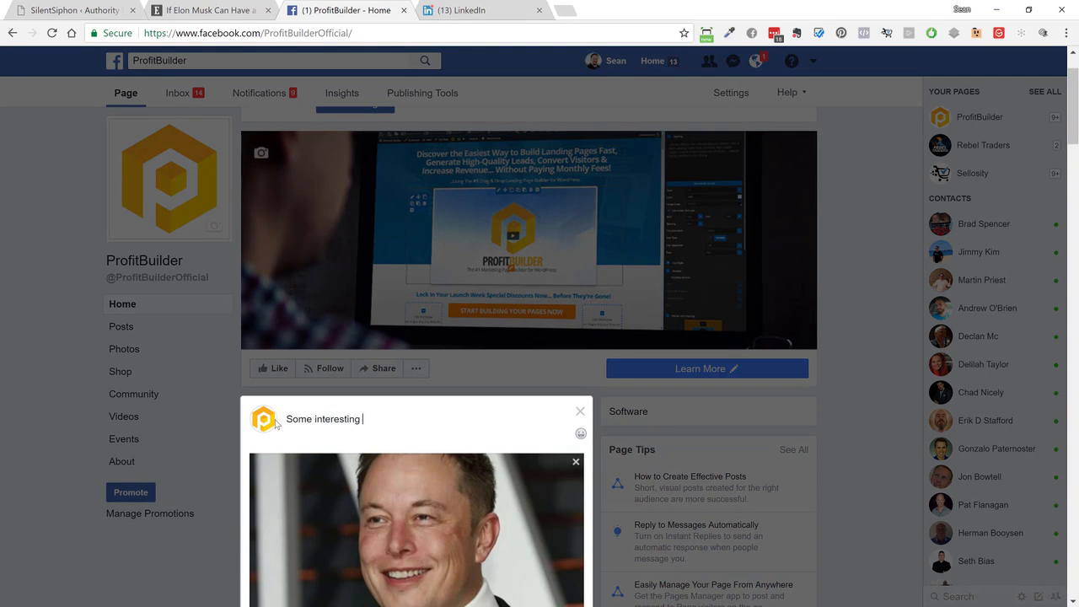
pyautogui.write('insights in to humor fai')
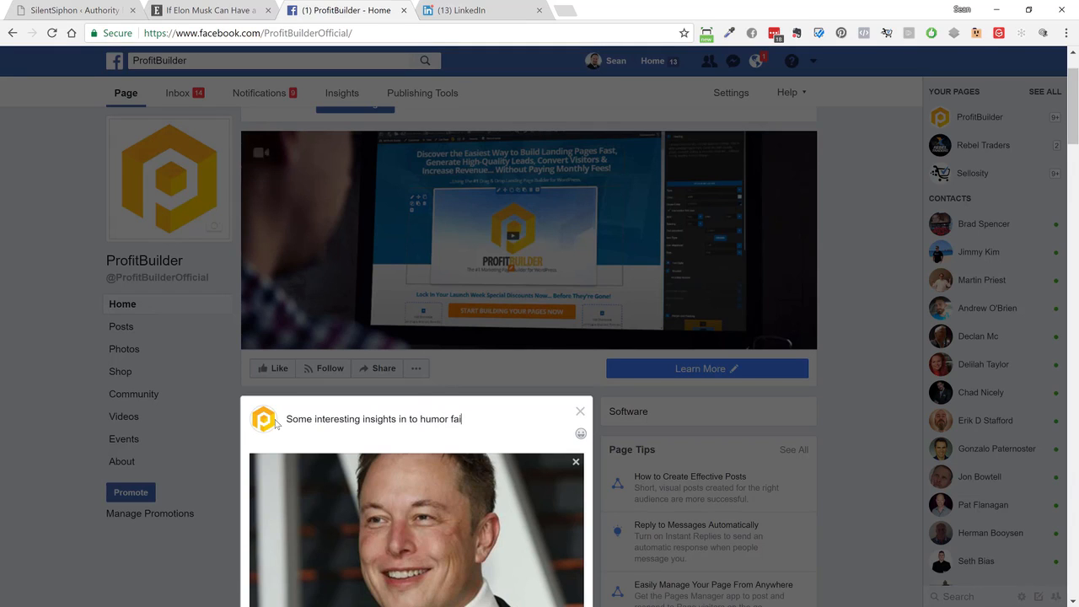
pyautogui.write('ls..')
pyautogui.scroll(-3, 404, 413)
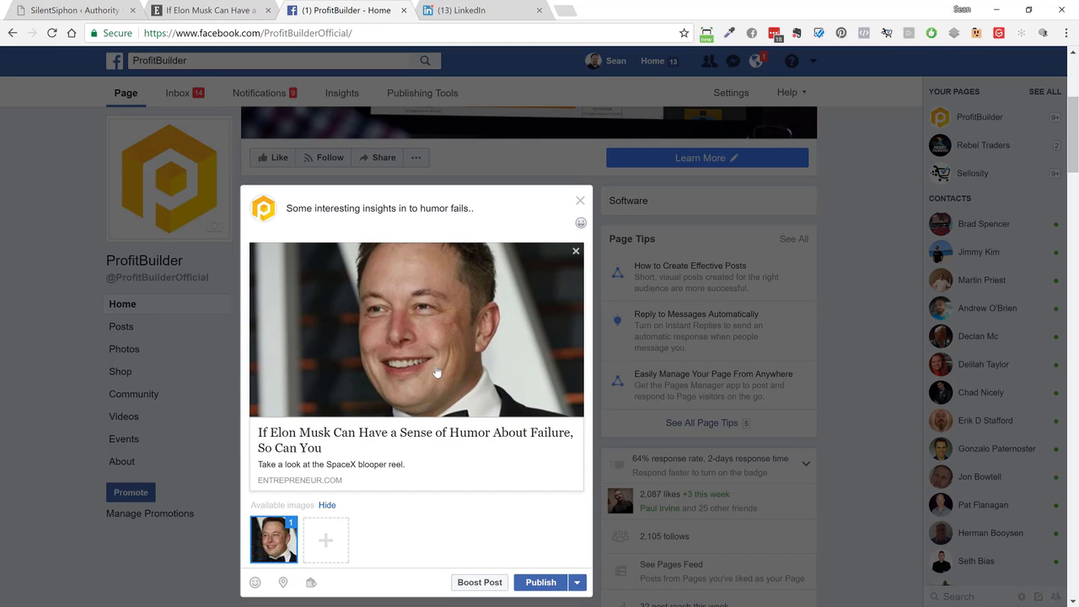
pyautogui.click(543, 584)
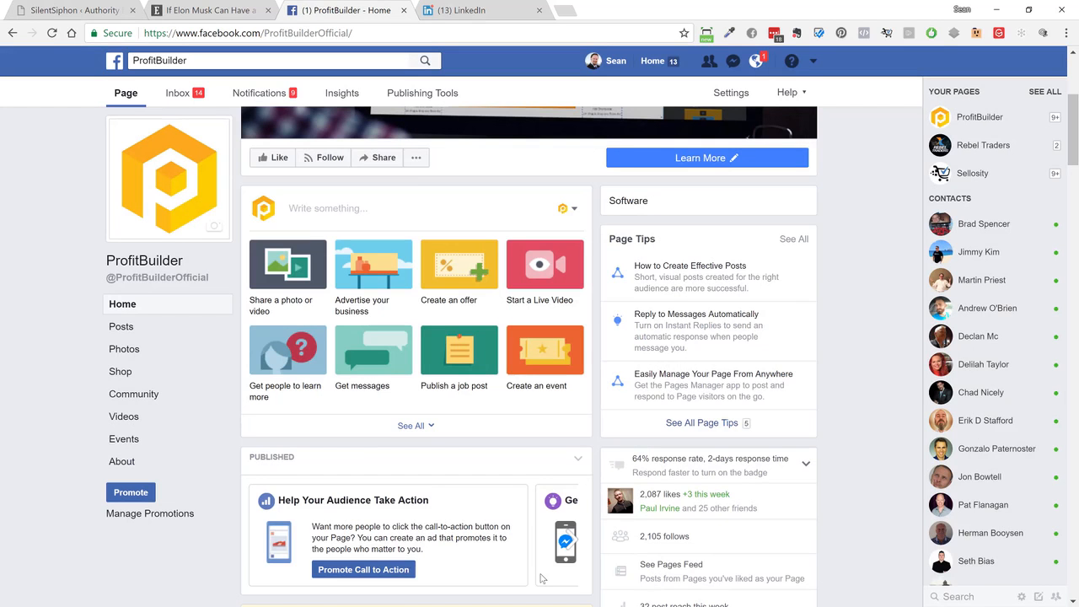
# - Examine the published Elon Musk article post, open its Boost Post options, and cancel the promotion
pyautogui.scroll(-3, 109, 493)
pyautogui.scroll(-3, 110, 493)
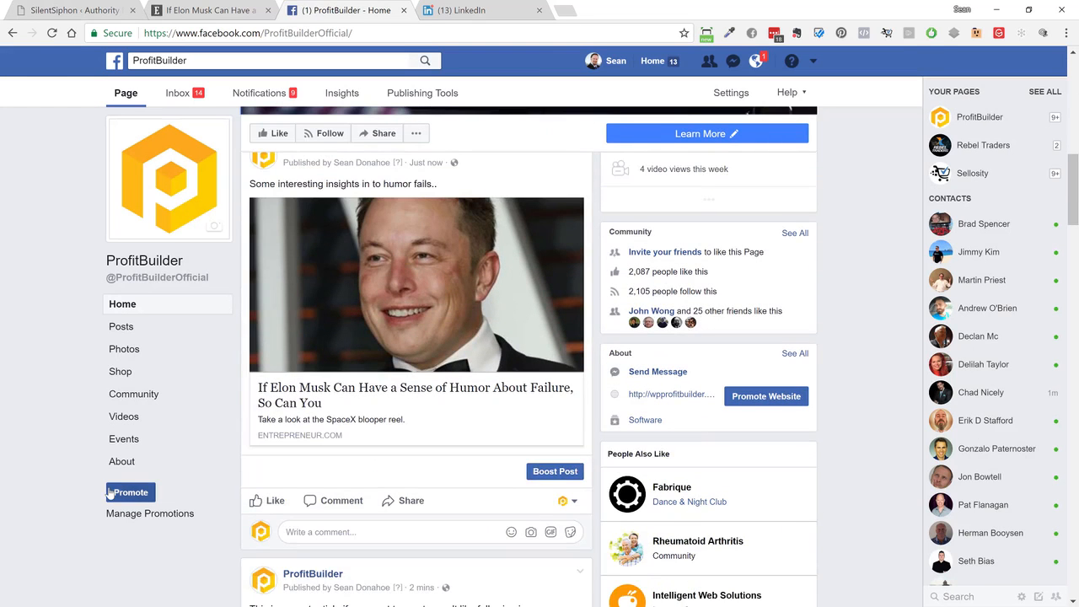
pyautogui.scroll(1, 335, 426)
pyautogui.scroll(-1, 473, 446)
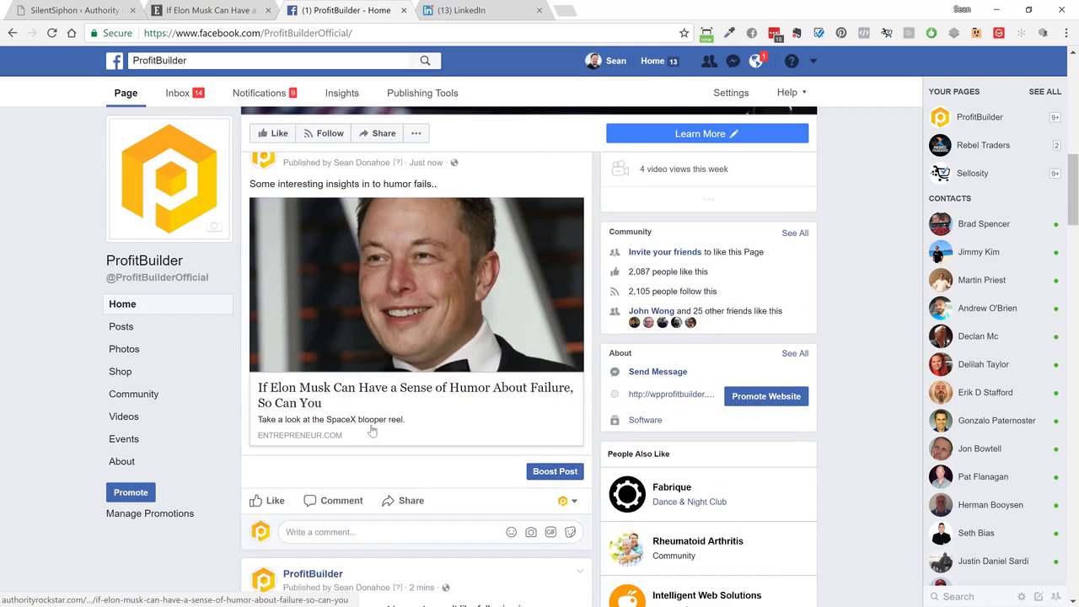
pyautogui.click(562, 472)
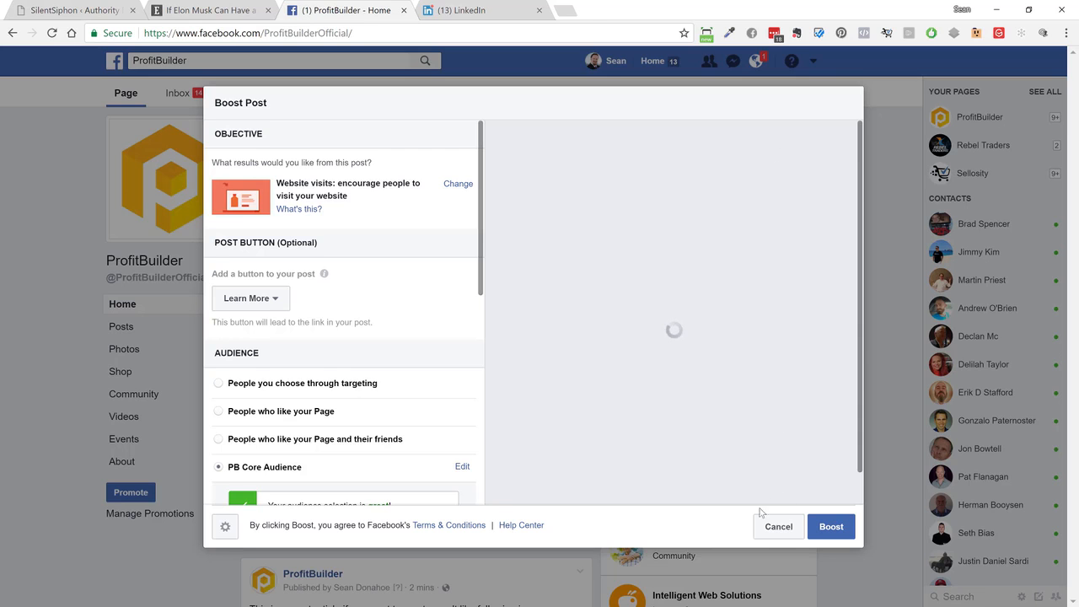
pyautogui.click(777, 526)
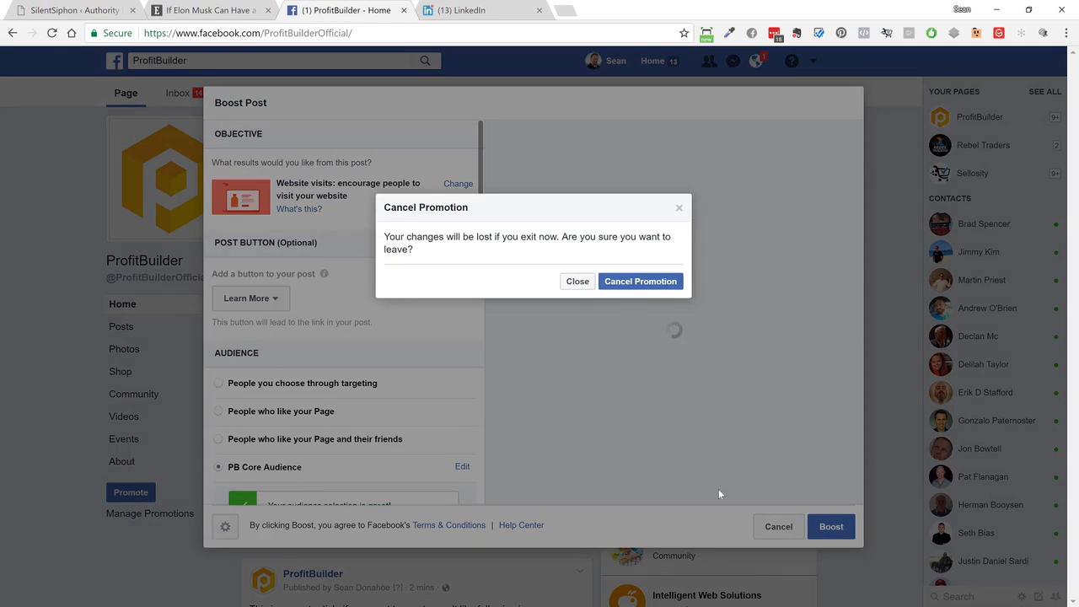
pyautogui.click(638, 282)
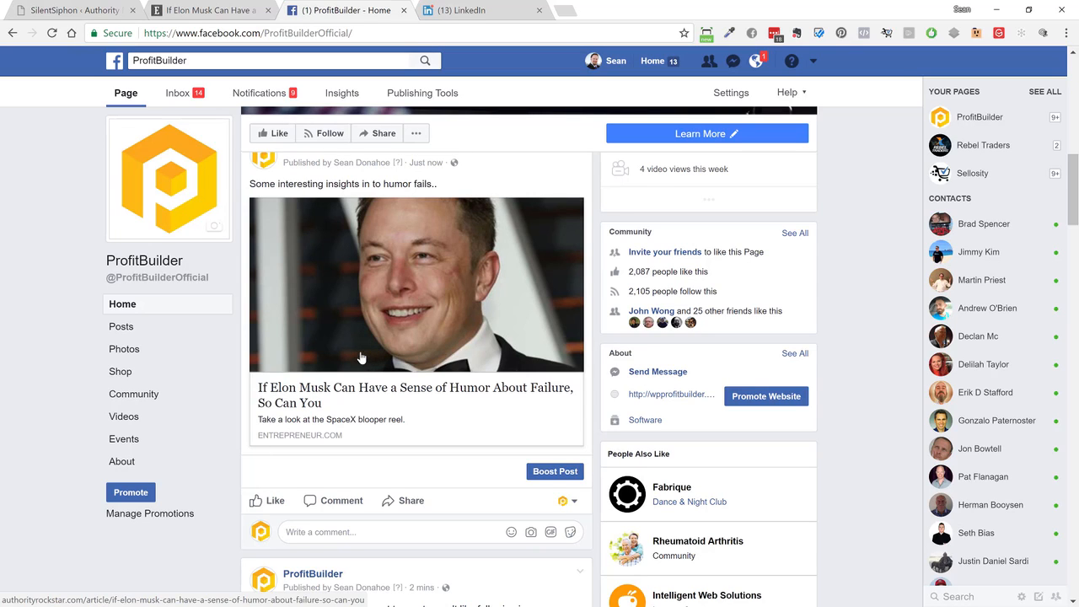
# - Switch to LinkedIn and paste the copied campaign link into a new post draft
pyautogui.click(462, 10)
pyautogui.click(392, 141)
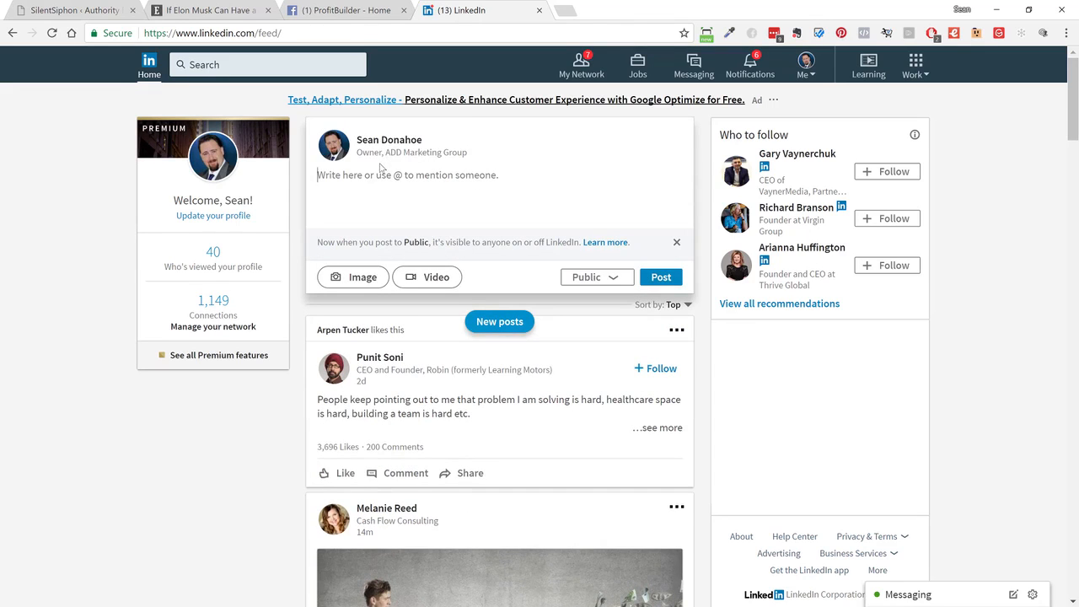
pyautogui.hotkey('ctrl', 'v')
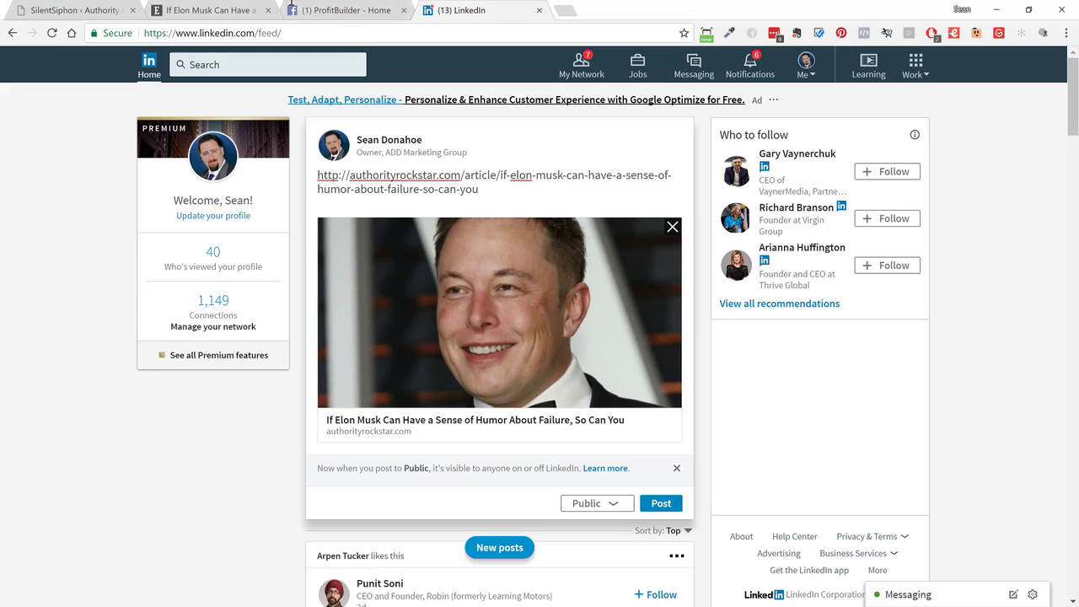
# - Return to the SilentSiphon campaign dashboard and preview its Google+ and Twitter share windows without posting
pyautogui.click(251, 12)
pyautogui.click(88, 10)
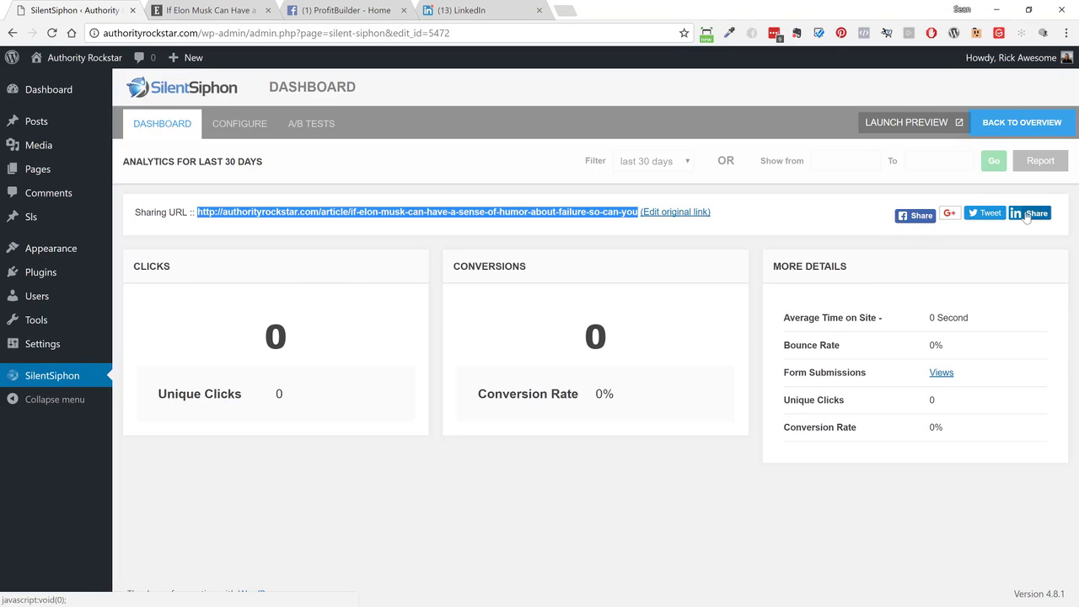
pyautogui.click(951, 213)
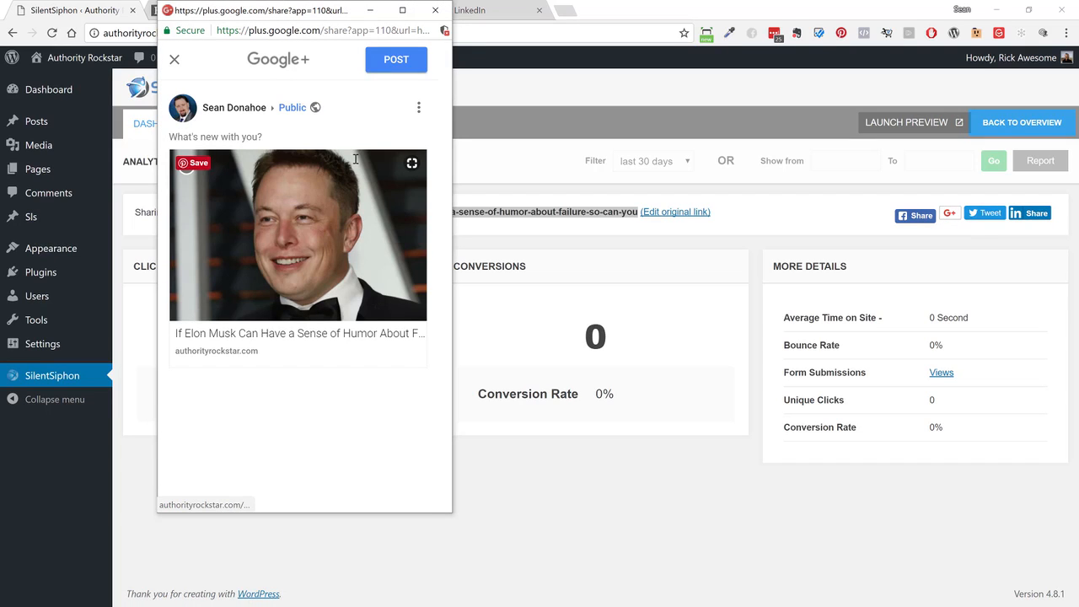
pyautogui.click(984, 213)
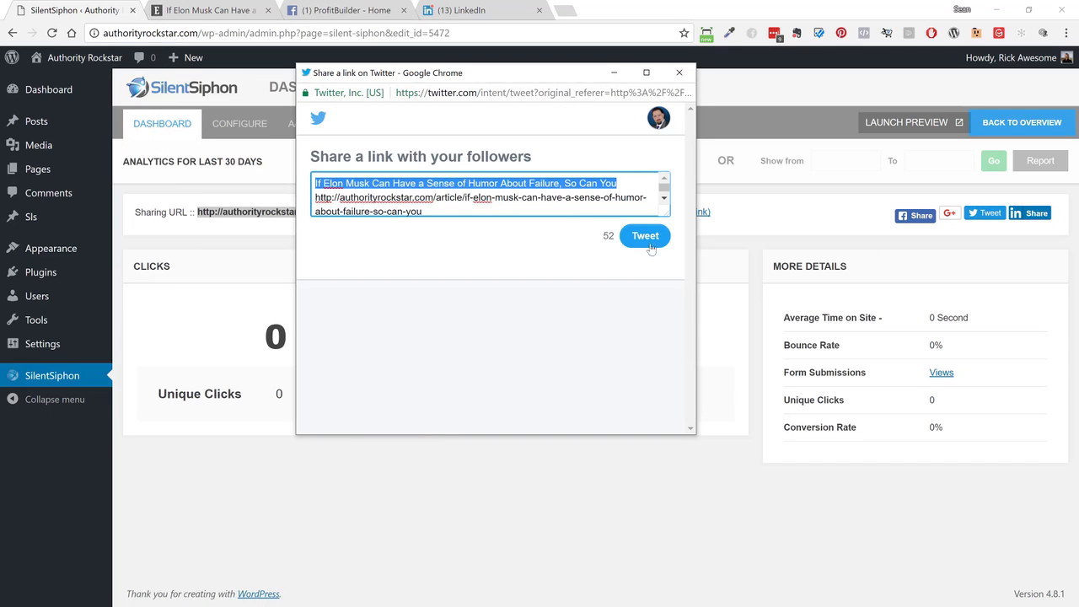
pyautogui.click(679, 72)
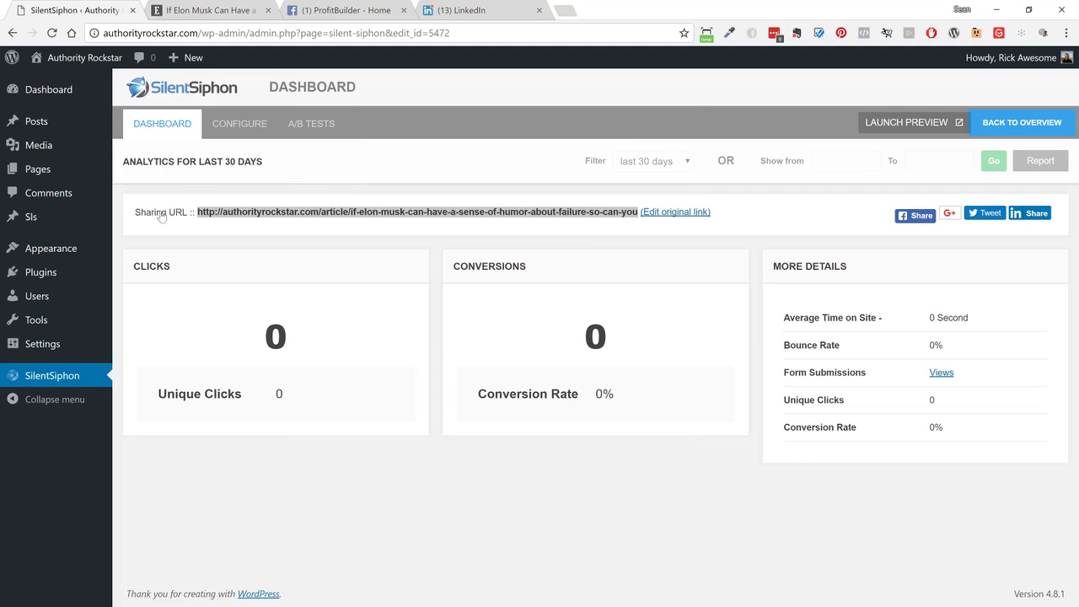
# - Go from the campaign's analytics dashboard to its configuration section
pyautogui.click(178, 129)
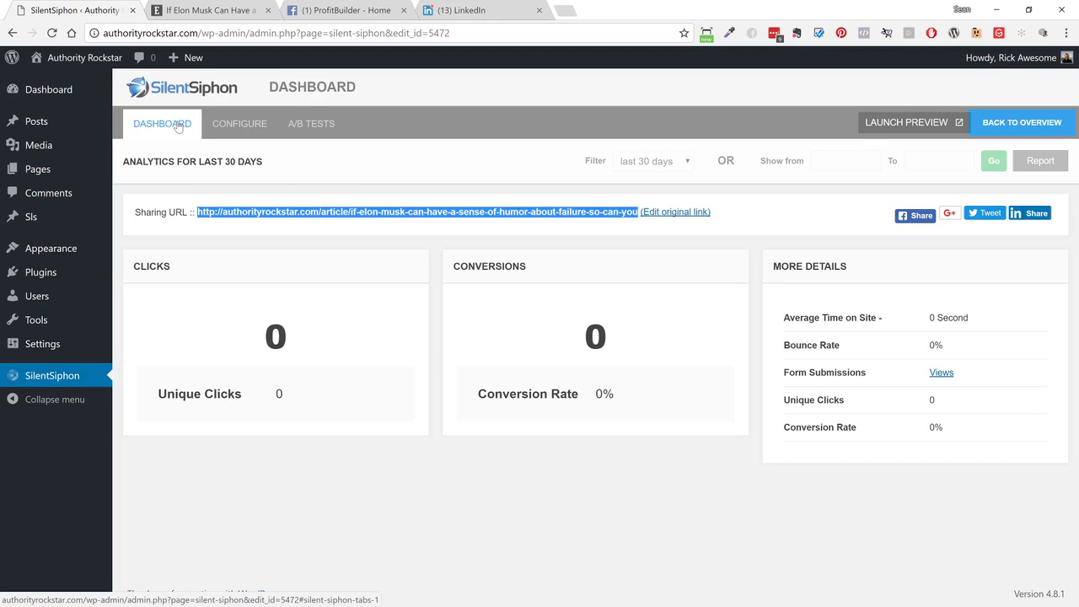
pyautogui.click(272, 129)
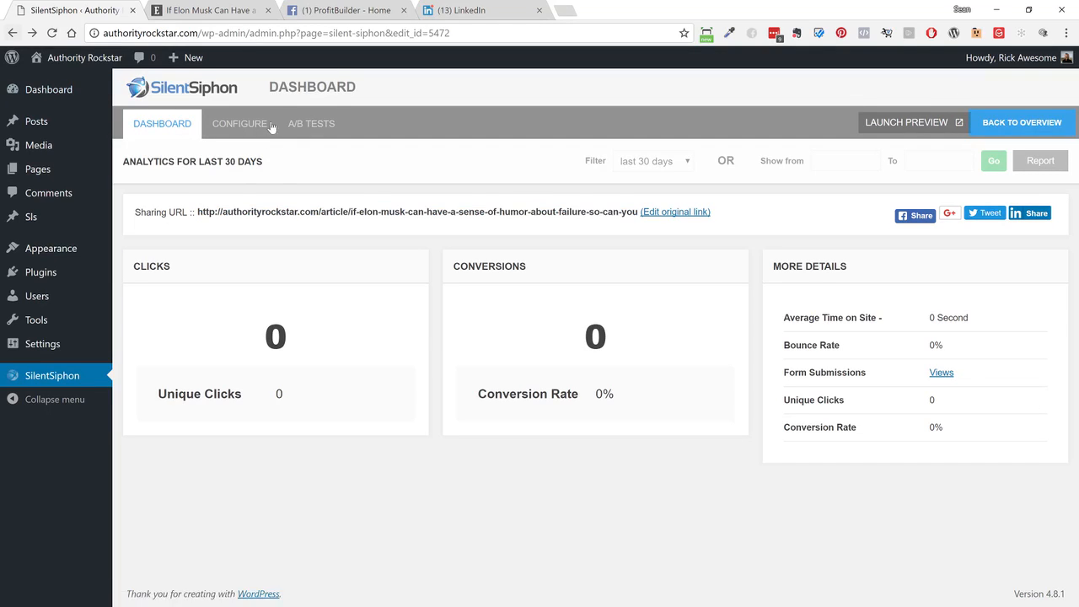